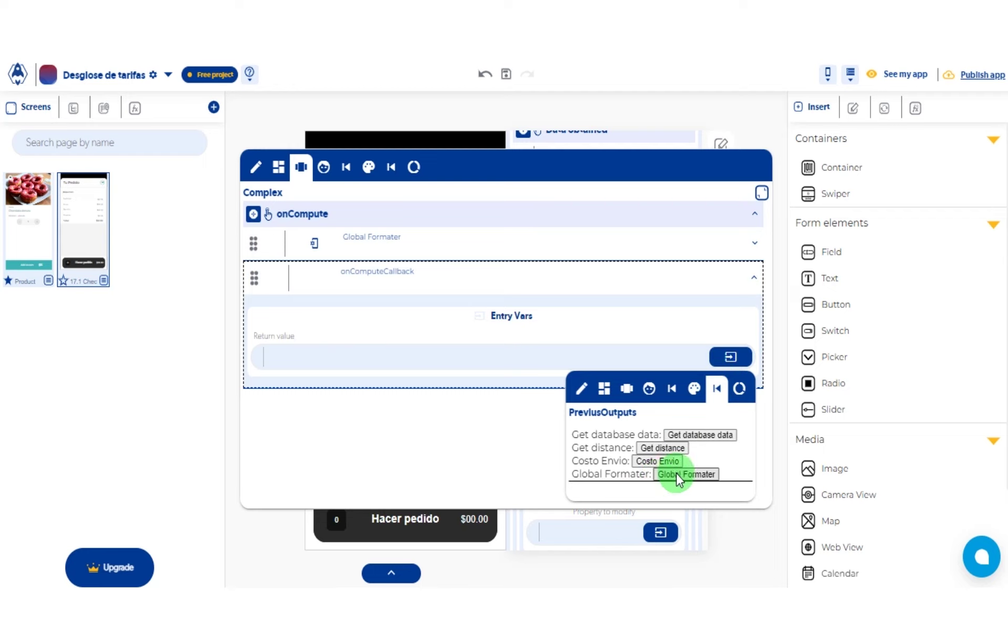
Step: Return the Global Formater output from the shipping cost function's onComputeCallback and shrink the function editor
{"action": "left_click", "coordinate": [677, 475]}
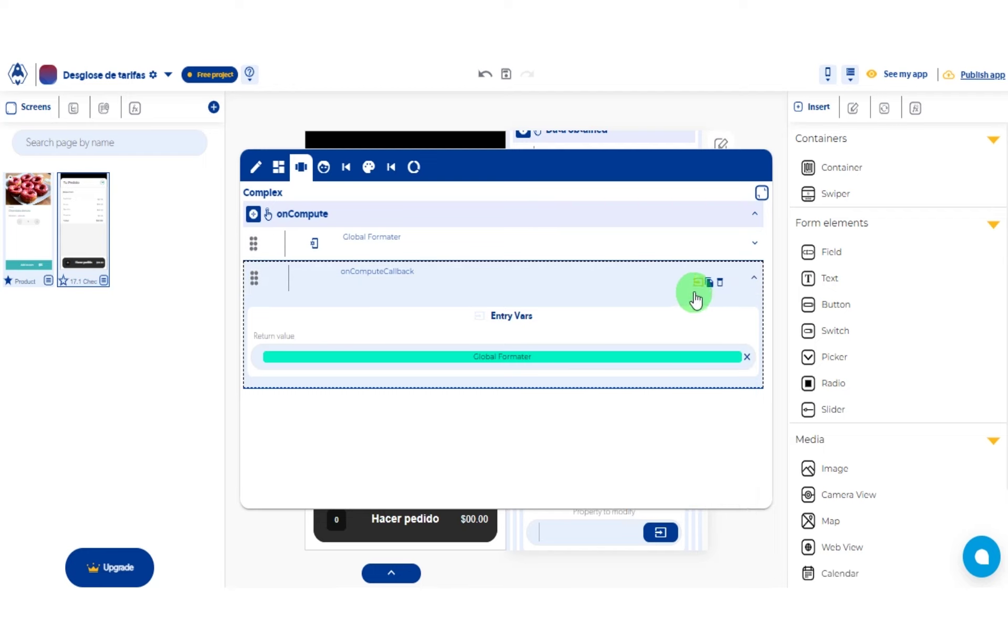
{"action": "left_click", "coordinate": [754, 278]}
{"action": "left_click", "coordinate": [762, 193]}
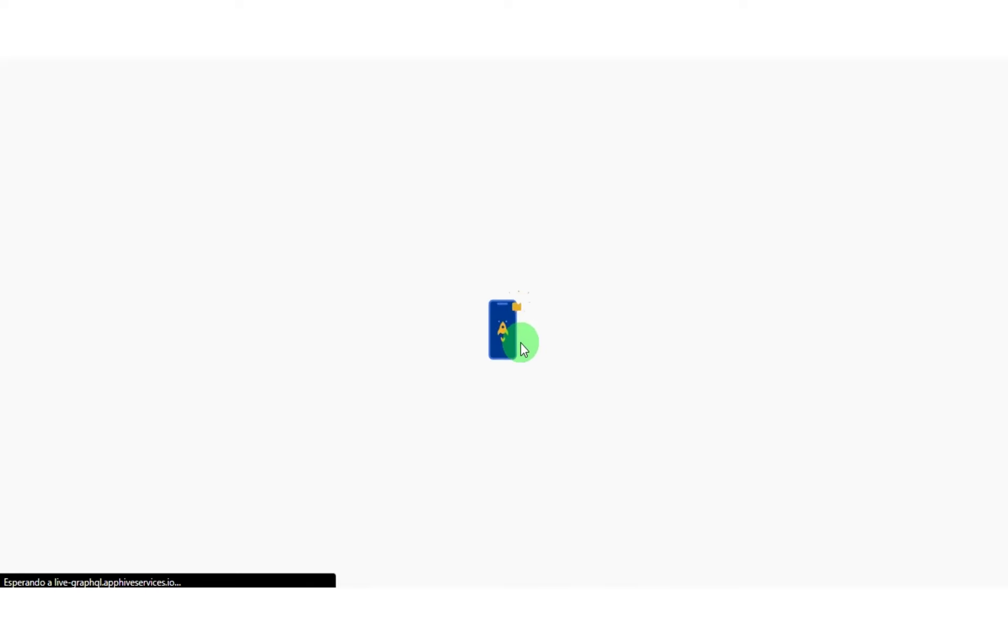
Step: Check the format of the Envio amount in the Tu Pedido preview and return to the editor
{"action": "double_click", "coordinate": [588, 250]}
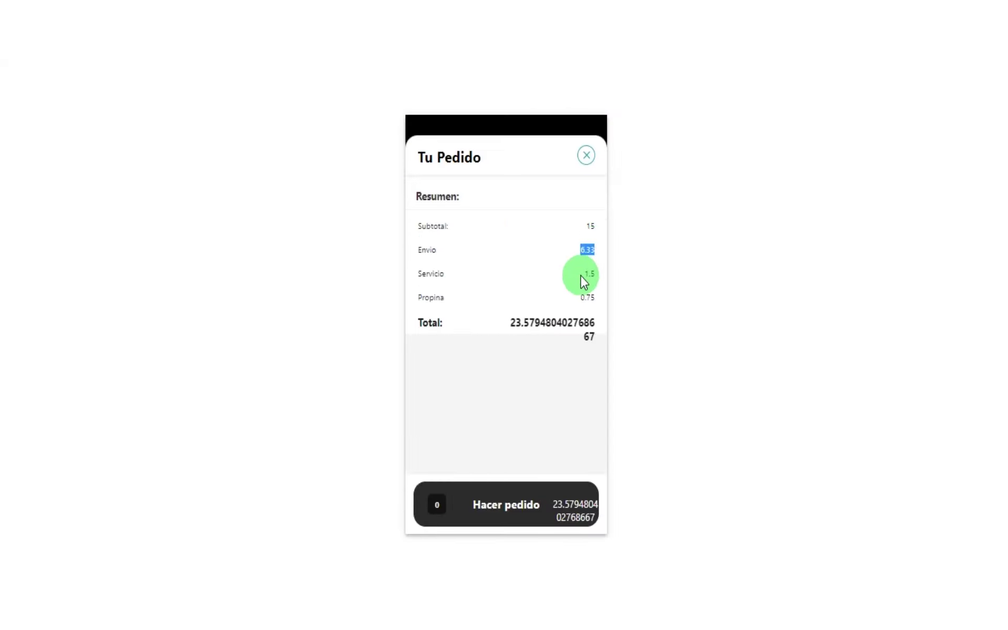
{"action": "left_click", "coordinate": [560, 280]}
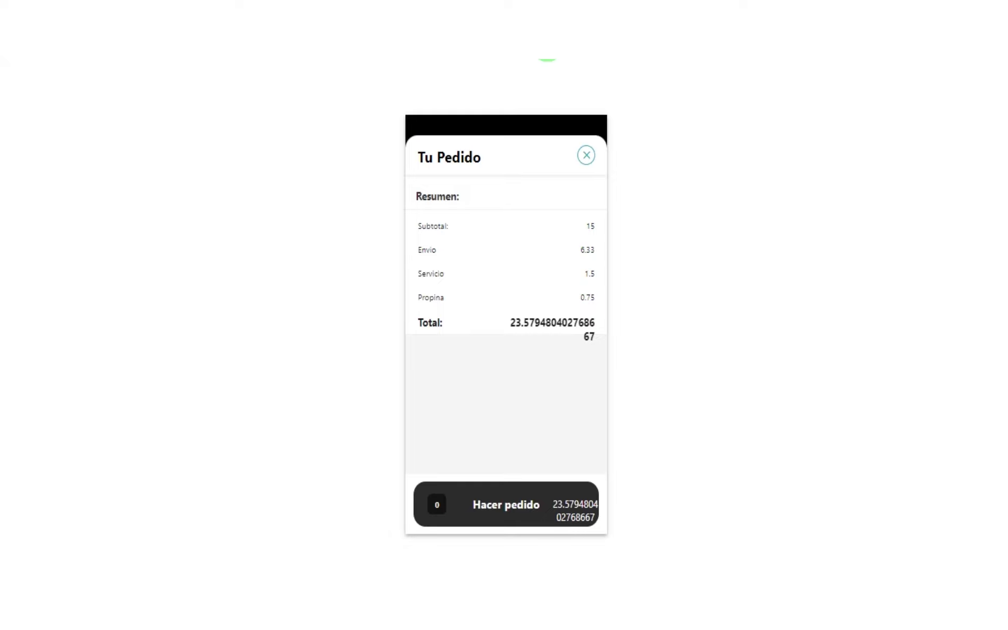
{"action": "left_click", "coordinate": [532, 17]}
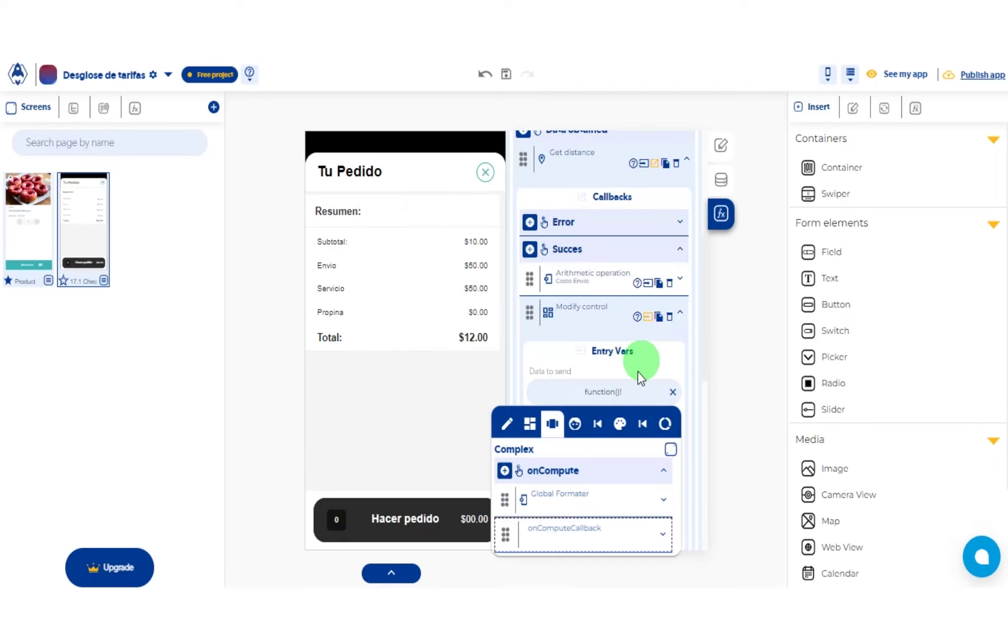
Step: Clear the target type detail of the Costo Envio Global Formater and name it "2 decimales"
{"action": "left_click", "coordinate": [670, 449]}
{"action": "left_click", "coordinate": [696, 257]}
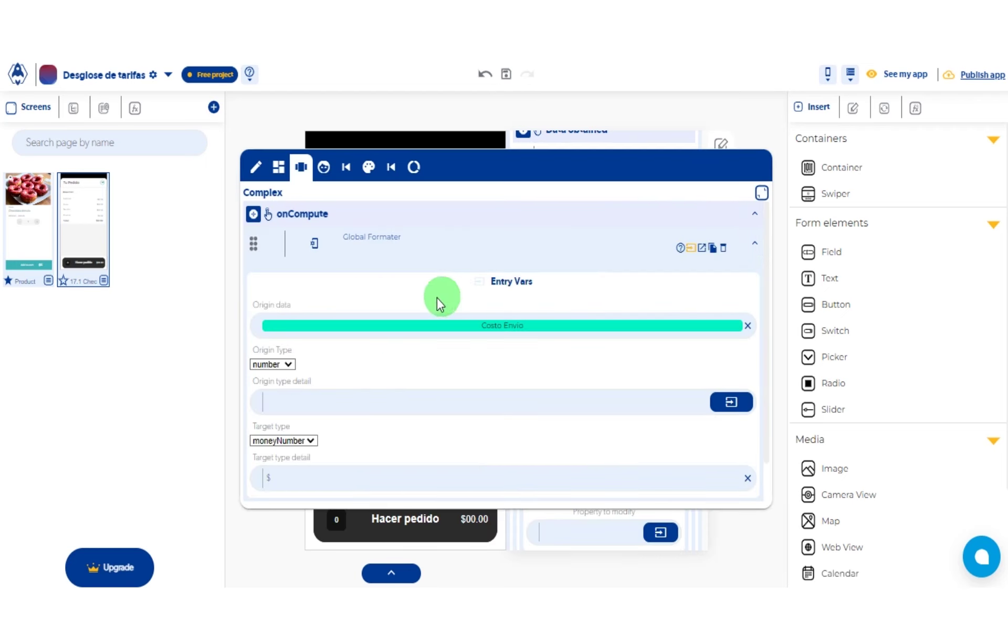
{"action": "left_click", "coordinate": [314, 479]}
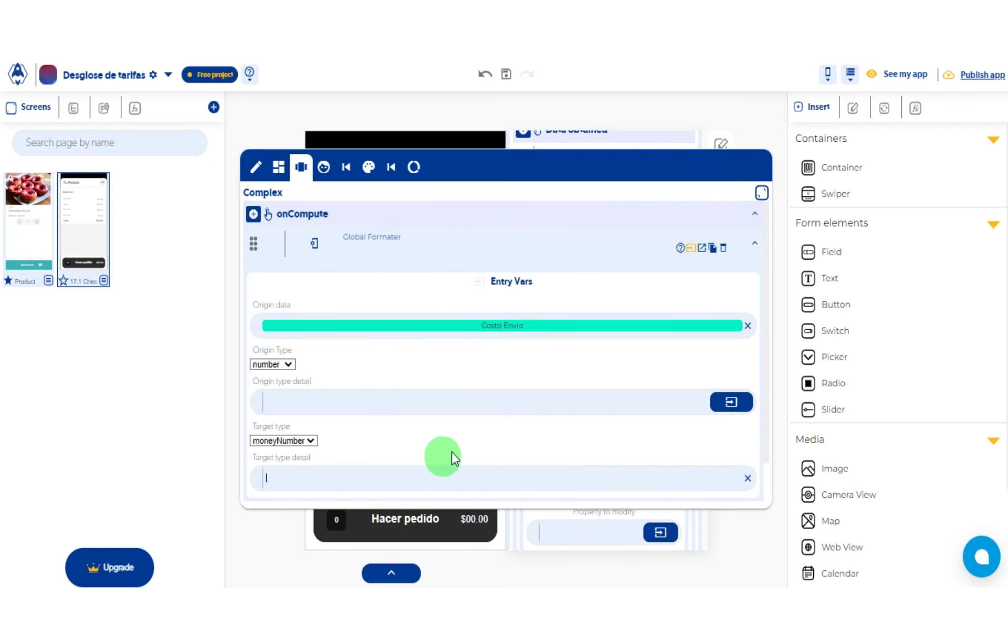
{"action": "left_click", "coordinate": [407, 241]}
{"action": "type", "text": "2"}
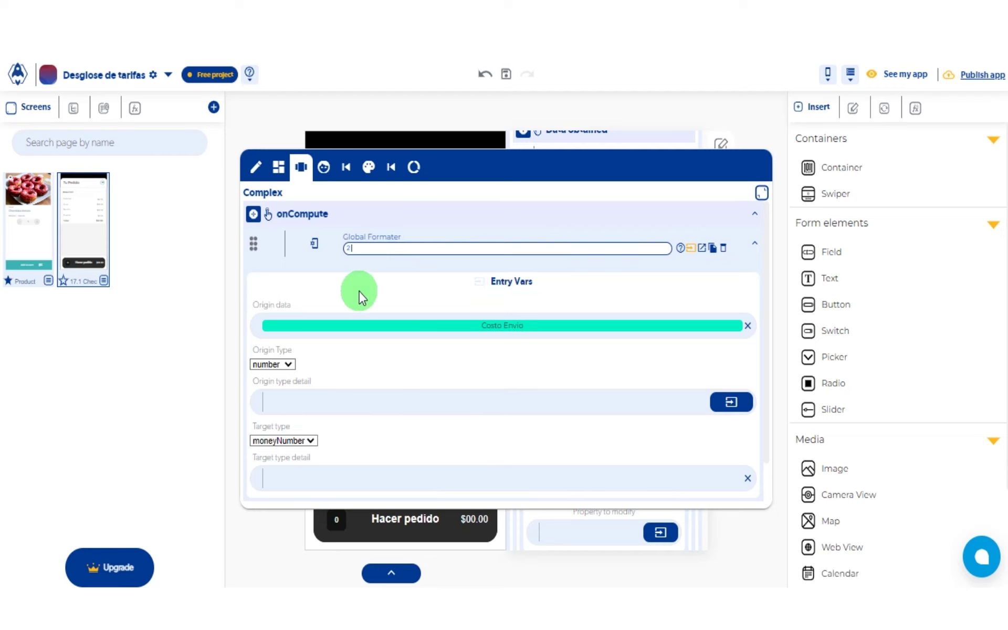
{"action": "type", "text": " decimales"}
{"action": "key", "text": "Return"}
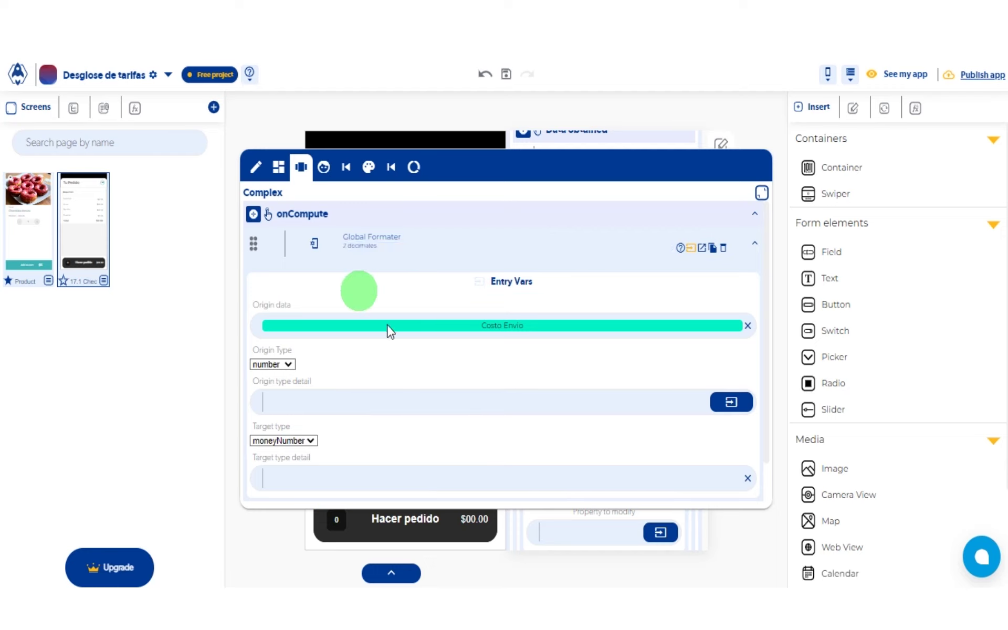
Step: Delete the onComputeCallback from the shipping cost function and collapse the 2 decimales formatter
{"action": "scroll", "coordinate": [736, 462], "scroll_direction": "down", "scroll_amount": 1}
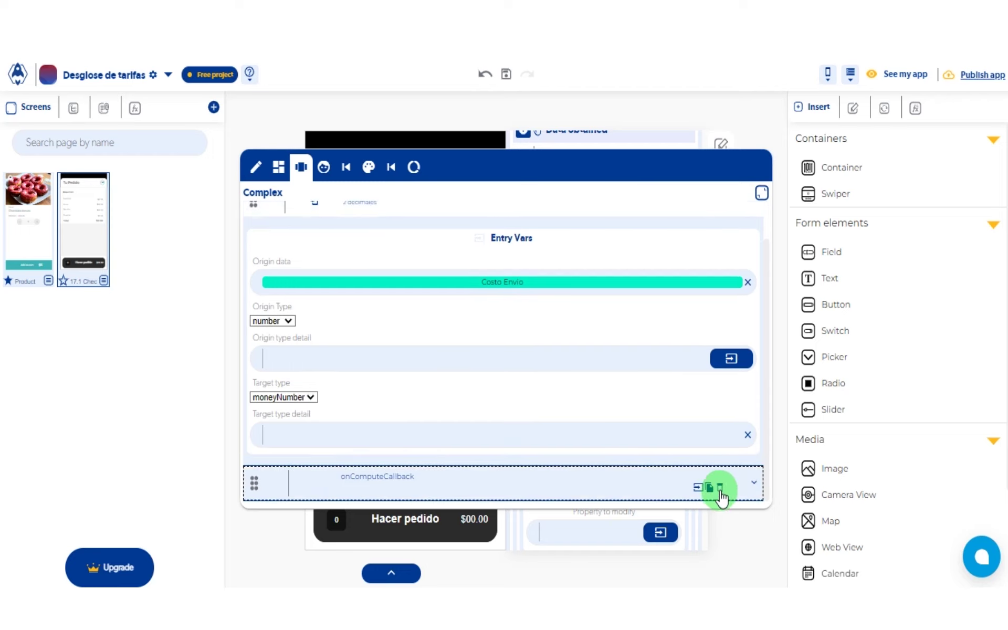
{"action": "left_click", "coordinate": [720, 488]}
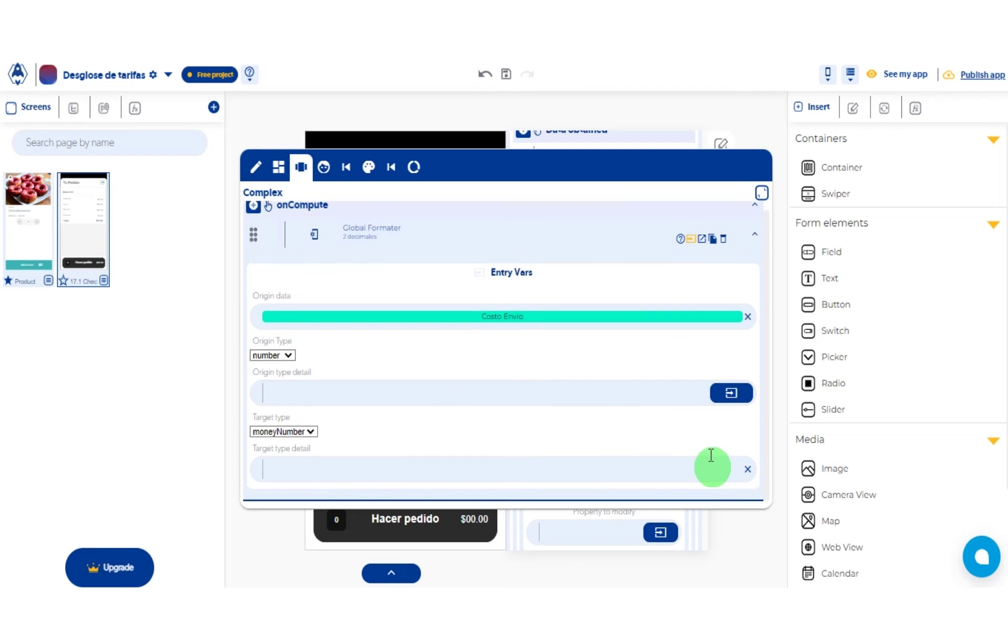
{"action": "left_click", "coordinate": [689, 247]}
Step: Add a second Global Formater to onCompute, using the 2 decimales output as its origin data
{"action": "left_click", "coordinate": [255, 216]}
{"action": "mouse_move", "coordinate": [253, 348]}
{"action": "scroll", "coordinate": [315, 493], "scroll_direction": "down", "scroll_amount": 1}
{"action": "scroll", "coordinate": [316, 367], "scroll_direction": "down", "scroll_amount": 2}
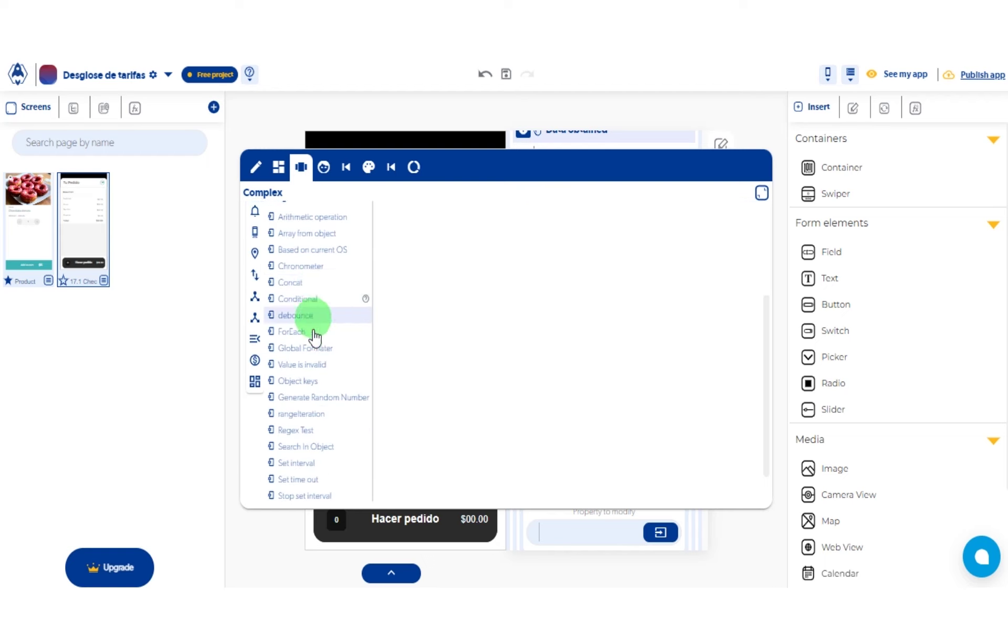
{"action": "left_click", "coordinate": [315, 344]}
{"action": "left_click", "coordinate": [731, 346]}
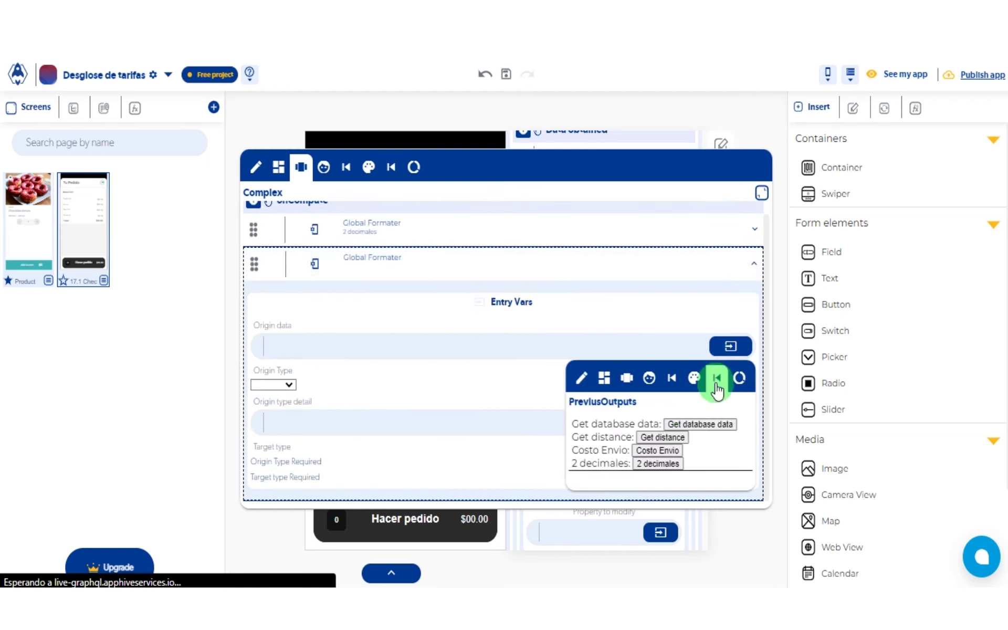
{"action": "left_click", "coordinate": [659, 464]}
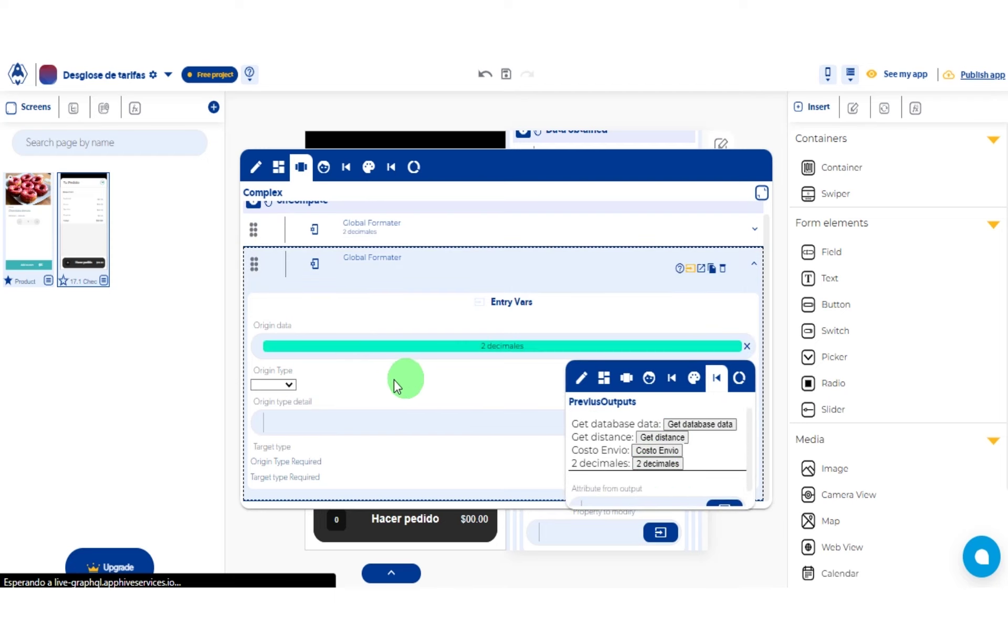
Step: Set the second Global Formater's origin type to number, its target type to money and its target detail to $
{"action": "left_click", "coordinate": [273, 385]}
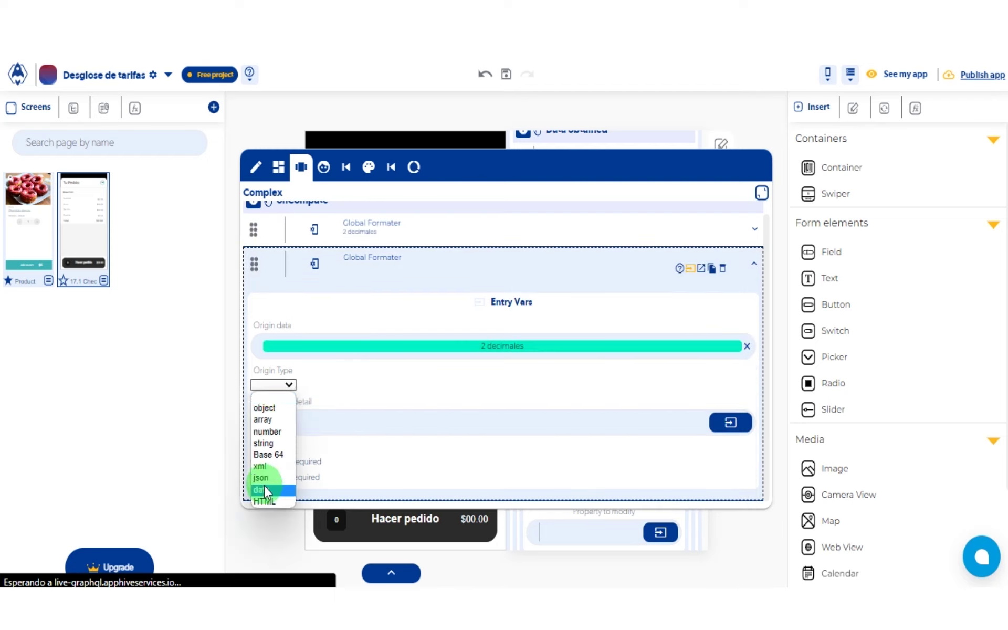
{"action": "left_click", "coordinate": [270, 433]}
{"action": "left_click", "coordinate": [294, 462]}
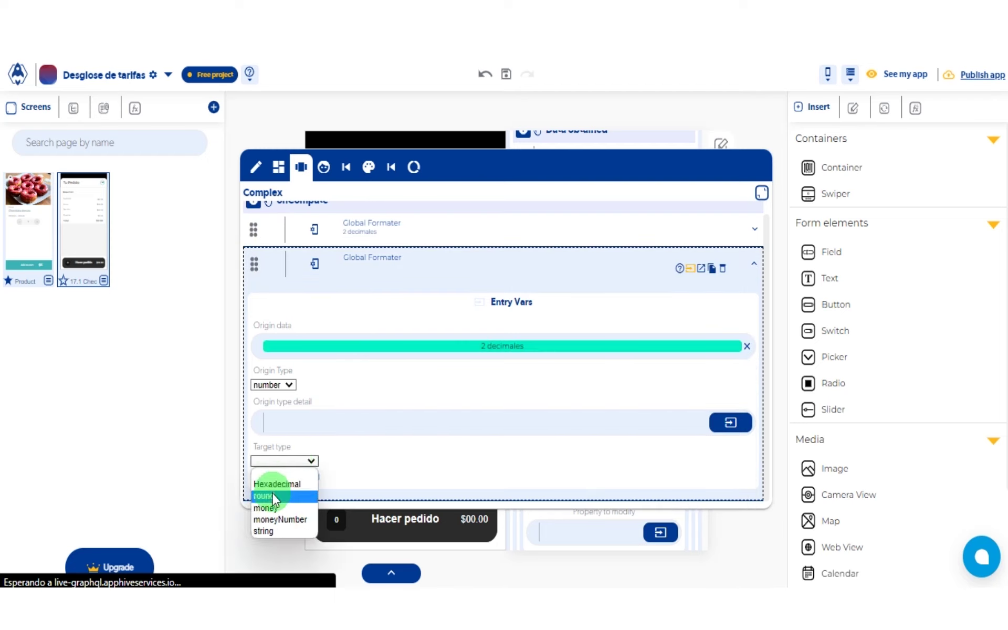
{"action": "left_click", "coordinate": [275, 506]}
{"action": "scroll", "coordinate": [318, 479], "scroll_direction": "down", "scroll_amount": 1}
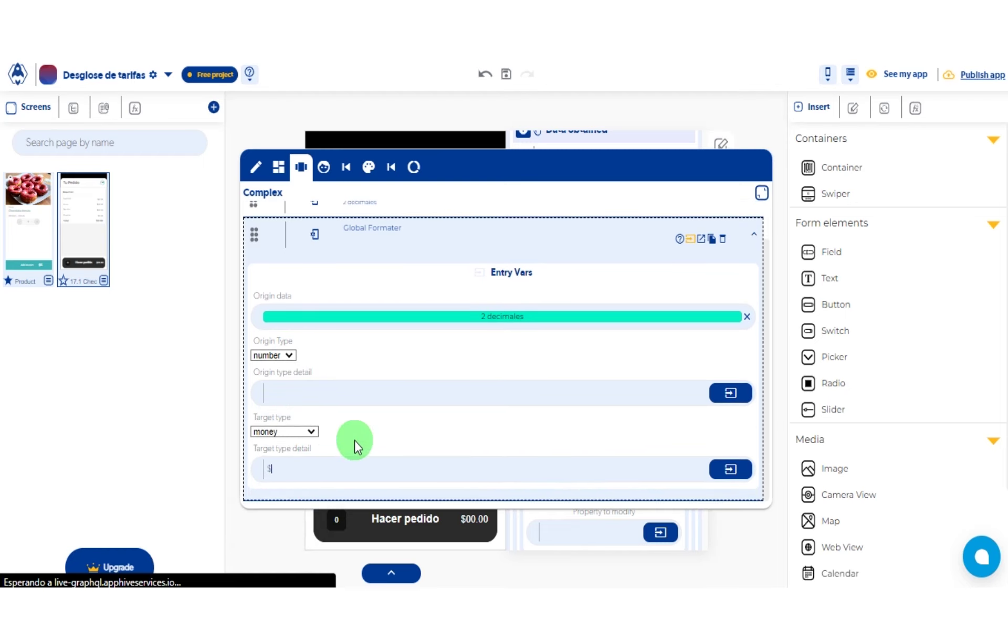
{"action": "scroll", "coordinate": [723, 355], "scroll_direction": "up", "scroll_amount": 2}
{"action": "left_click", "coordinate": [568, 289]}
Step: Add an onComputeCallback after the two formatters that returns the second Global Formater's output
{"action": "left_click", "coordinate": [254, 215]}
{"action": "left_click", "coordinate": [269, 427]}
{"action": "left_click", "coordinate": [255, 491]}
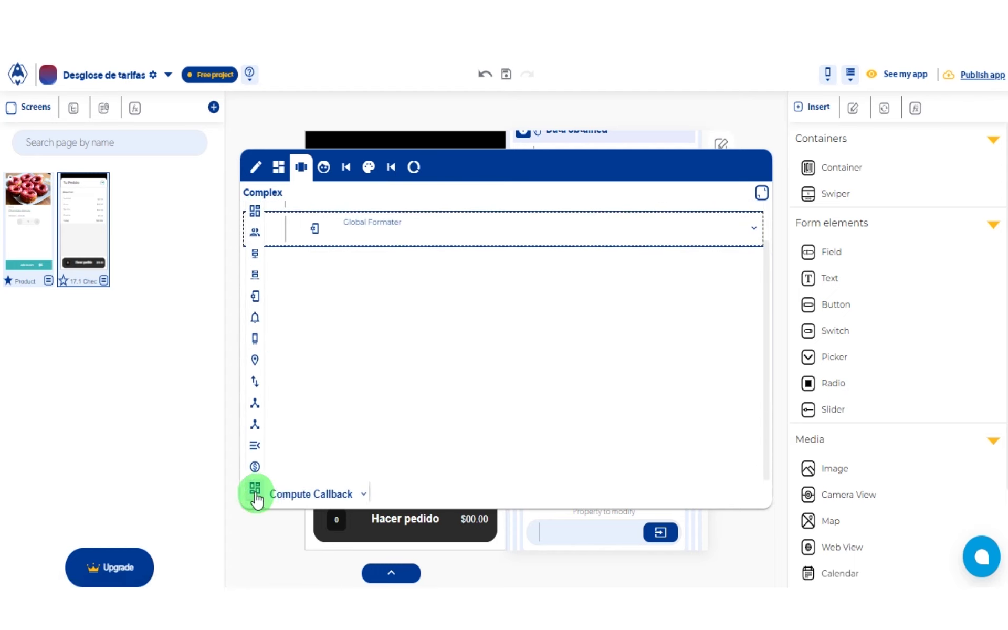
{"action": "left_click", "coordinate": [316, 491]}
{"action": "left_click", "coordinate": [706, 418]}
{"action": "left_click", "coordinate": [719, 390]}
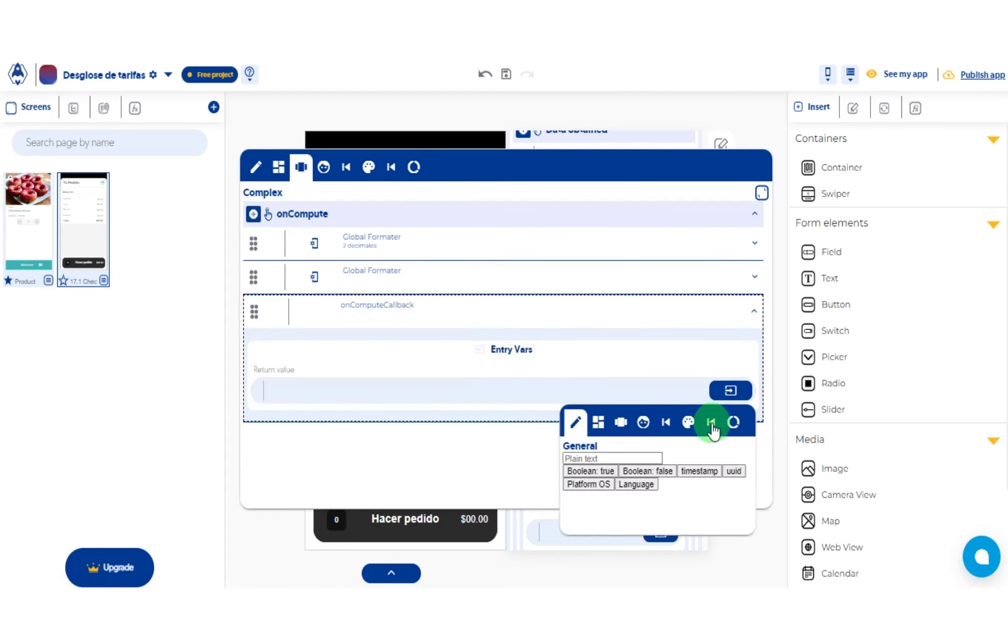
{"action": "left_click", "coordinate": [716, 423]}
{"action": "left_click", "coordinate": [695, 519]}
{"action": "left_click", "coordinate": [686, 354]}
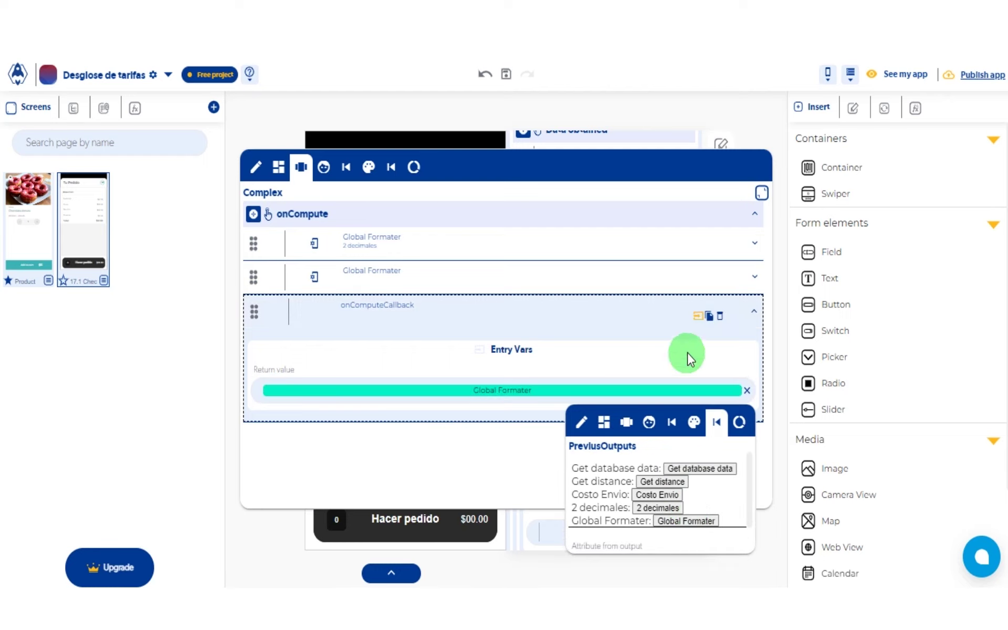
Step: Reload the app preview and check the format of the Envio amount in the order summary
{"action": "left_click", "coordinate": [79, 38]}
{"action": "left_click", "coordinate": [57, 49]}
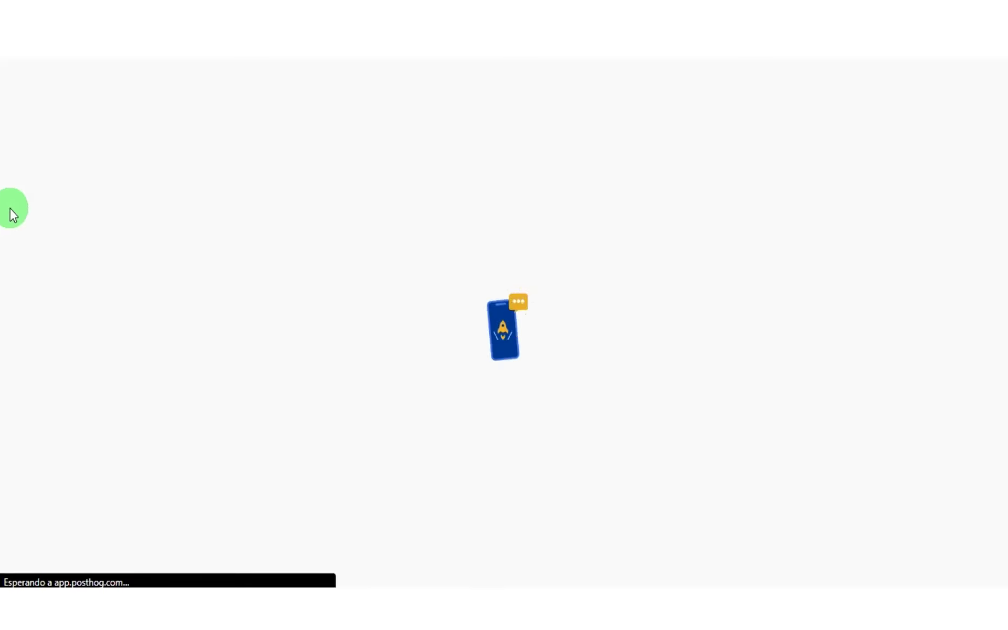
{"action": "left_click", "coordinate": [547, 524]}
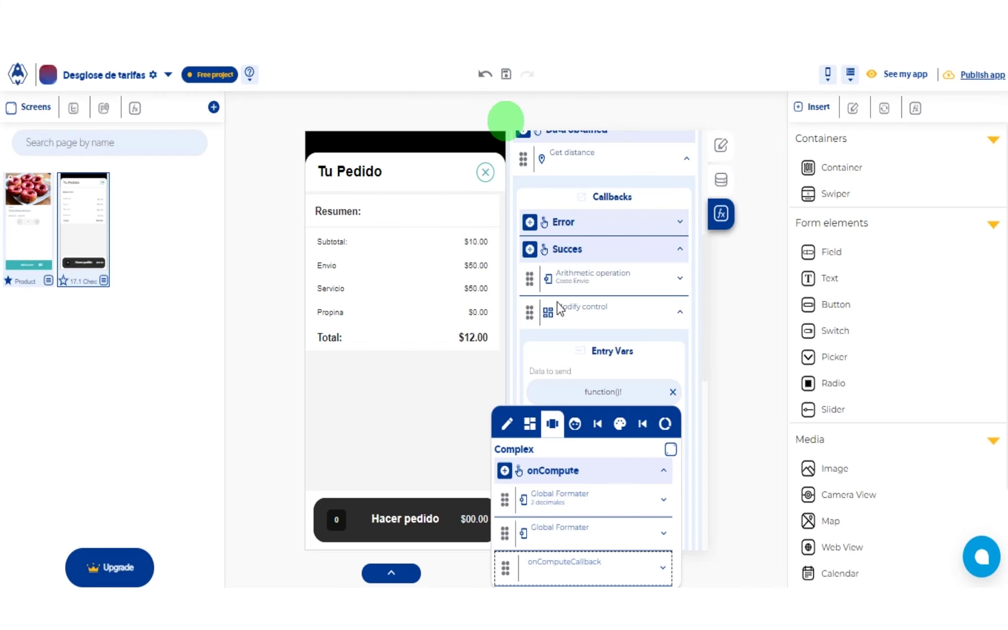
Step: Add a Global Formater in a complex function for the data sent by the Subtotal Modify control under onFirstLoad
{"action": "scroll", "coordinate": [616, 330], "scroll_direction": "up", "scroll_amount": 5}
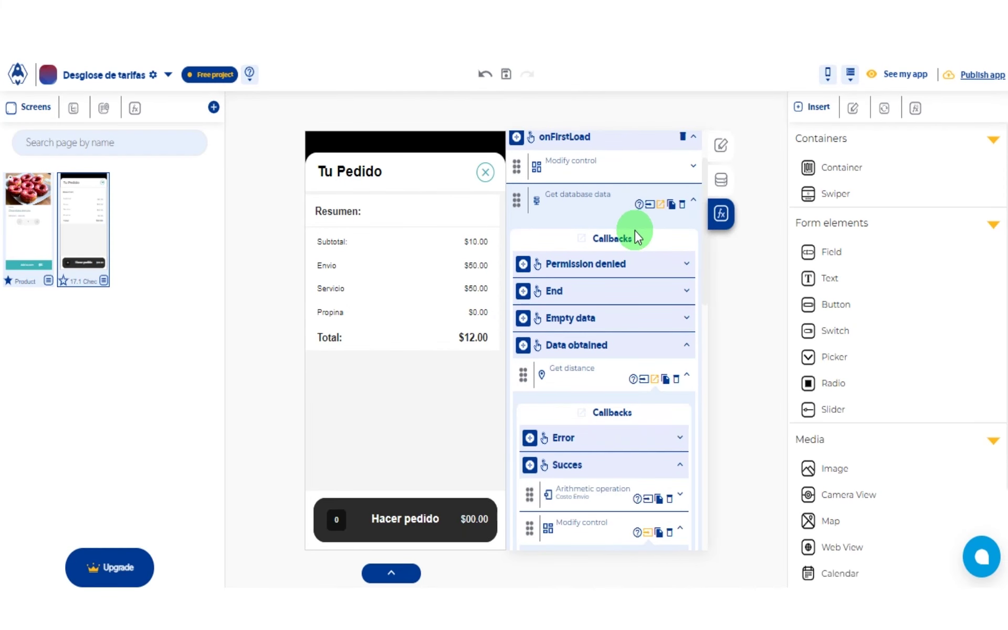
{"action": "scroll", "coordinate": [656, 173], "scroll_direction": "up", "scroll_amount": 3}
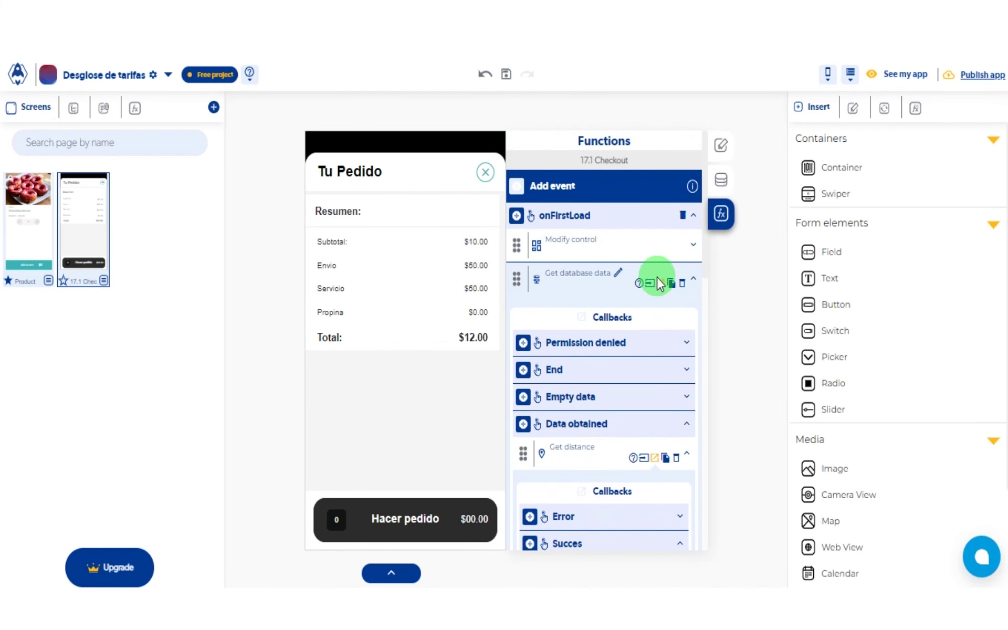
{"action": "left_click", "coordinate": [540, 254]}
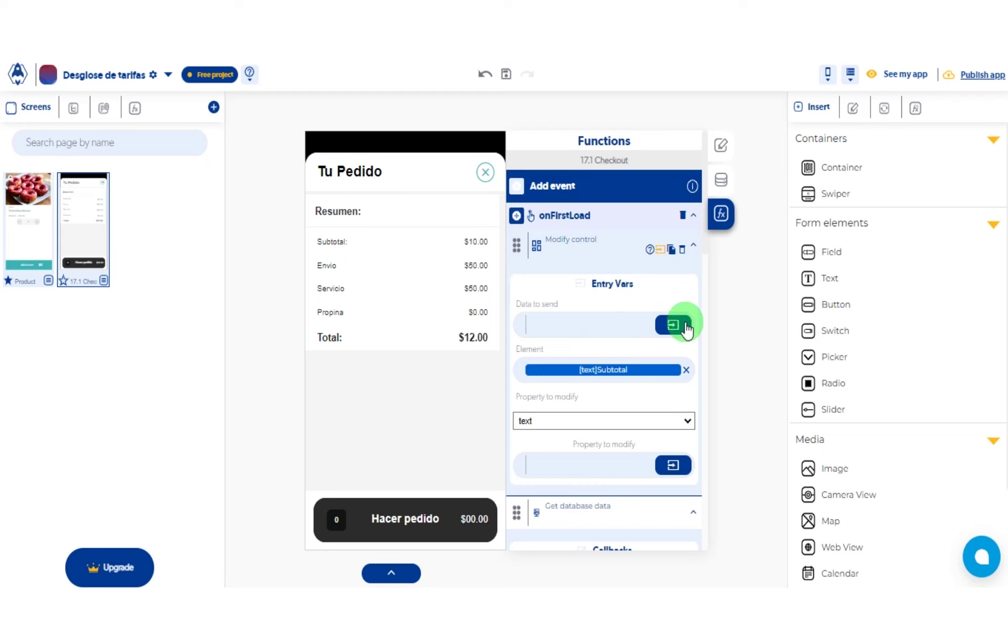
{"action": "left_click", "coordinate": [673, 325]}
{"action": "left_click", "coordinate": [558, 356]}
{"action": "left_click", "coordinate": [685, 381]}
{"action": "left_click", "coordinate": [253, 215]}
{"action": "mouse_move", "coordinate": [255, 345]}
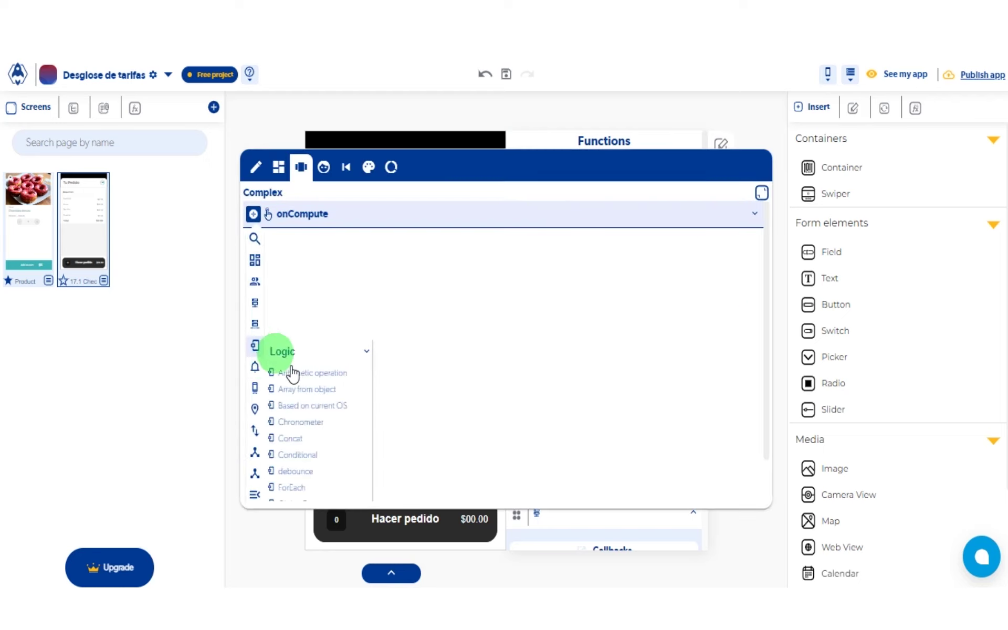
{"action": "scroll", "coordinate": [320, 409], "scroll_direction": "down", "scroll_amount": 3}
{"action": "left_click", "coordinate": [319, 428]}
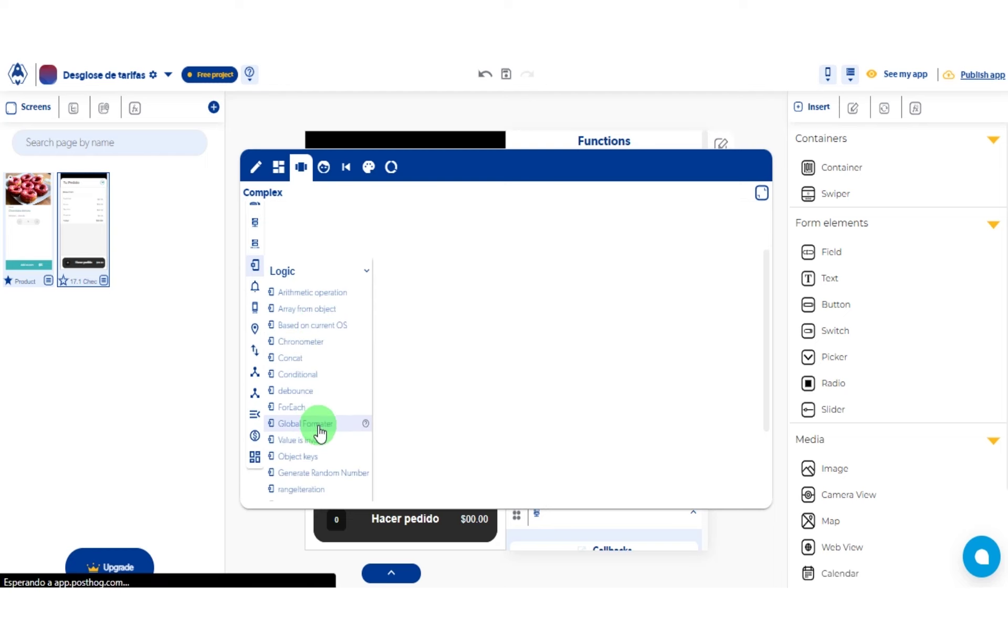
Step: Set the Subtotal formatter's origin data to the Subtotal value from the page data
{"action": "left_click", "coordinate": [730, 326]}
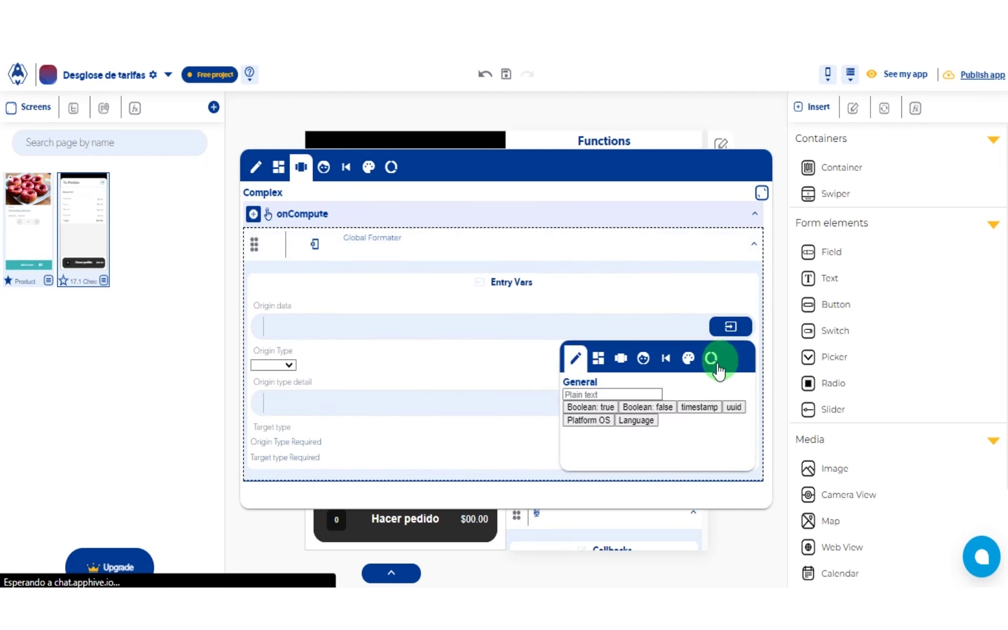
{"action": "left_click", "coordinate": [714, 358]}
{"action": "left_click", "coordinate": [625, 410]}
{"action": "left_click", "coordinate": [613, 444]}
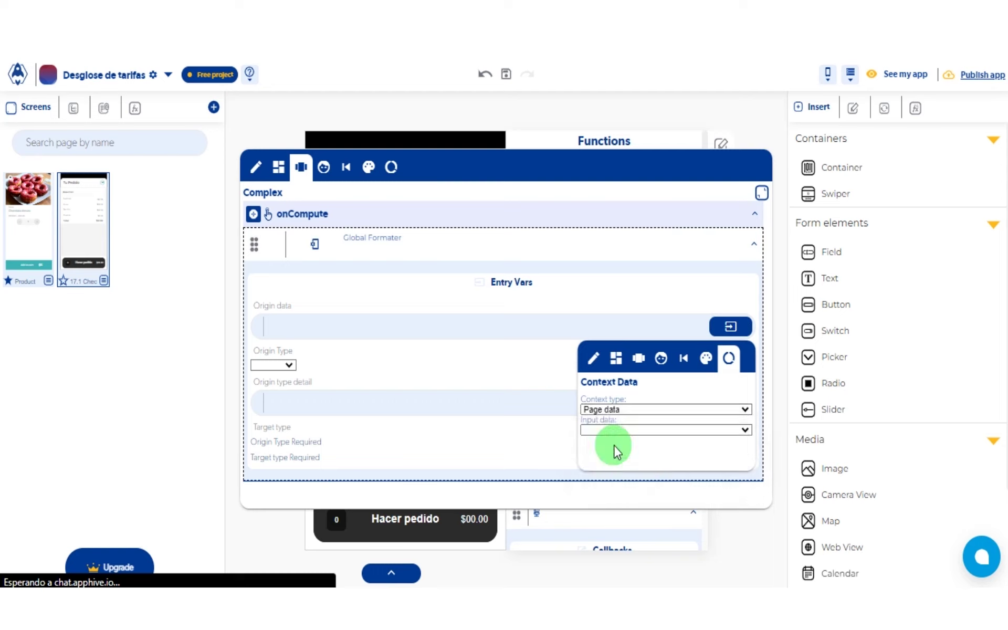
{"action": "left_click", "coordinate": [630, 429]}
{"action": "left_click", "coordinate": [612, 490]}
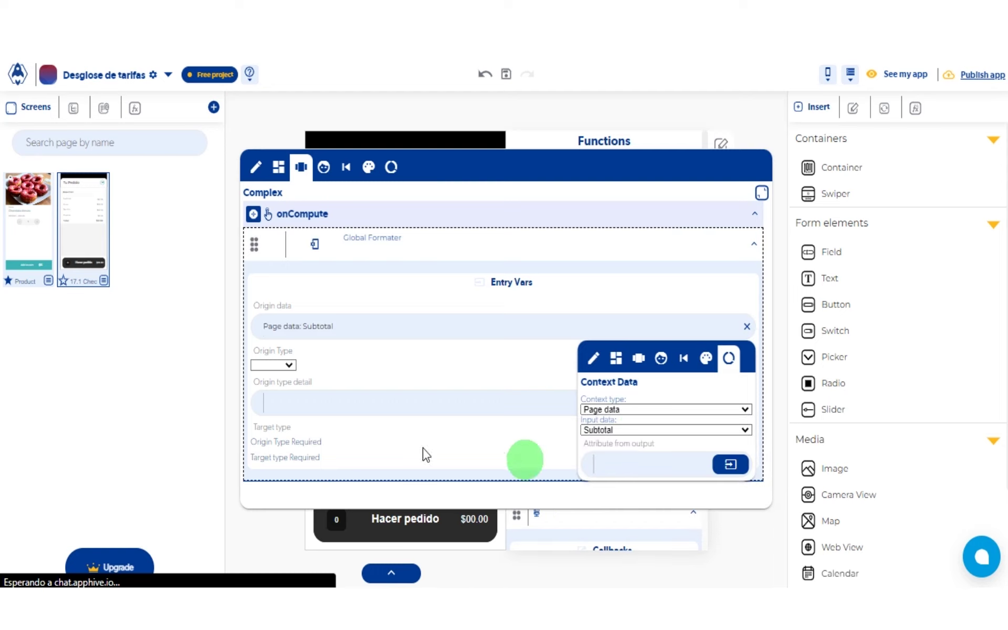
{"action": "left_click", "coordinate": [335, 362]}
Step: Set the Subtotal formatter's origin type to number, its target type to money and its target detail to $
{"action": "left_click", "coordinate": [281, 364]}
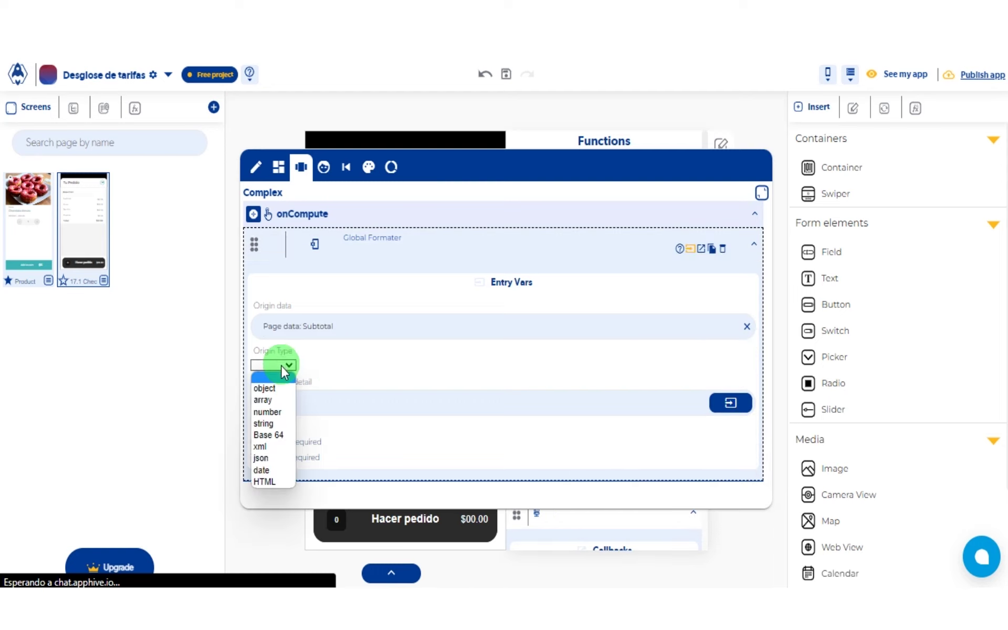
{"action": "left_click", "coordinate": [269, 412]}
{"action": "left_click", "coordinate": [293, 443]}
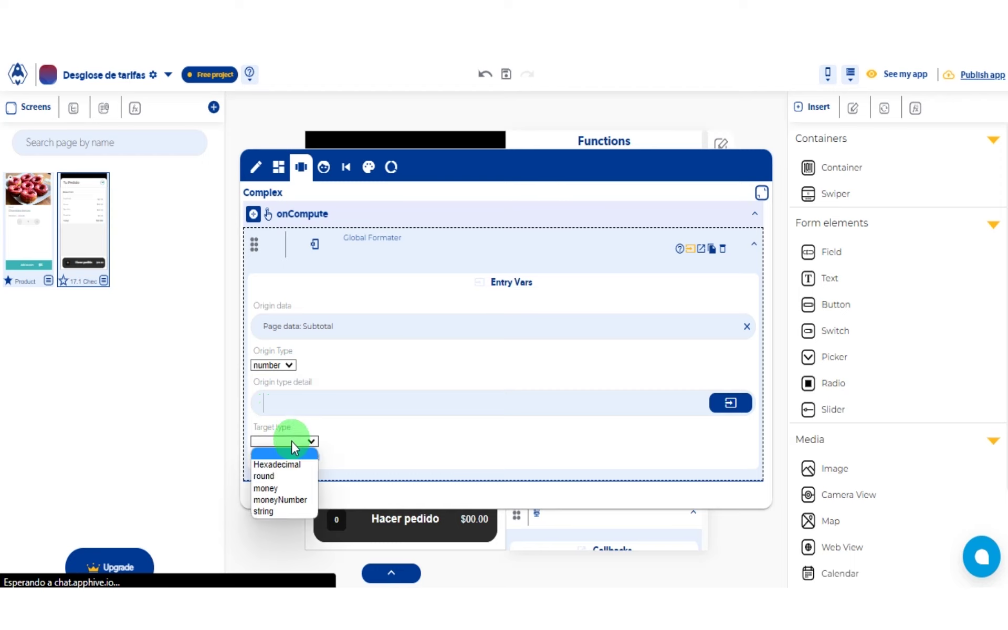
{"action": "left_click", "coordinate": [289, 484]}
{"action": "scroll", "coordinate": [303, 475], "scroll_direction": "down", "scroll_amount": 1}
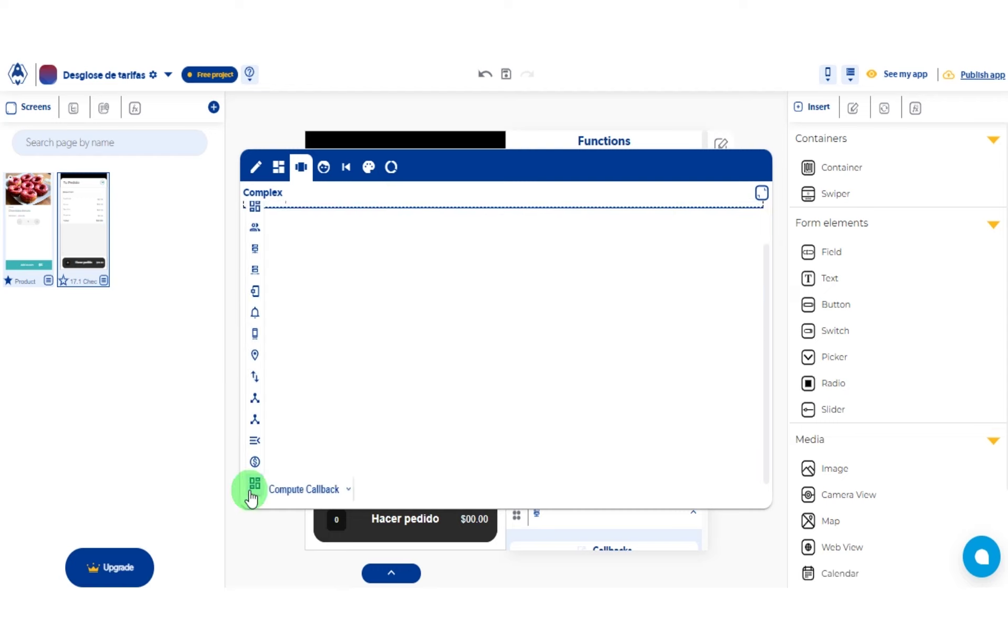
Step: Add an onComputeCallback to the Subtotal function that returns the Global Formater output, and shrink the function editor
{"action": "scroll", "coordinate": [253, 496], "scroll_direction": "down", "scroll_amount": 1}
{"action": "left_click", "coordinate": [311, 491]}
{"action": "left_click", "coordinate": [659, 360]}
{"action": "left_click", "coordinate": [729, 355]}
{"action": "left_click", "coordinate": [717, 389]}
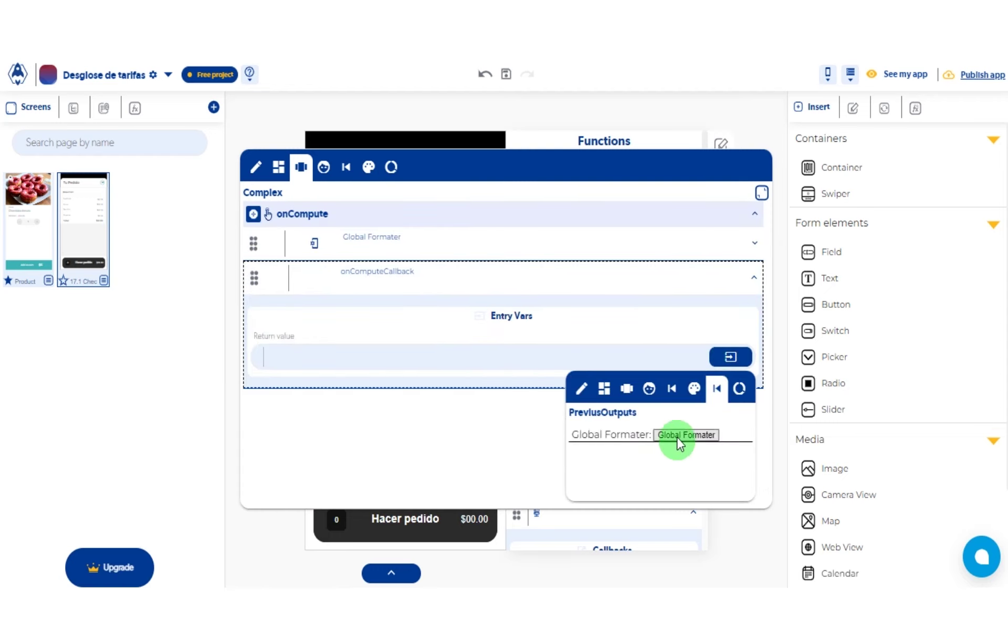
{"action": "left_click", "coordinate": [678, 435]}
{"action": "left_click", "coordinate": [761, 193]}
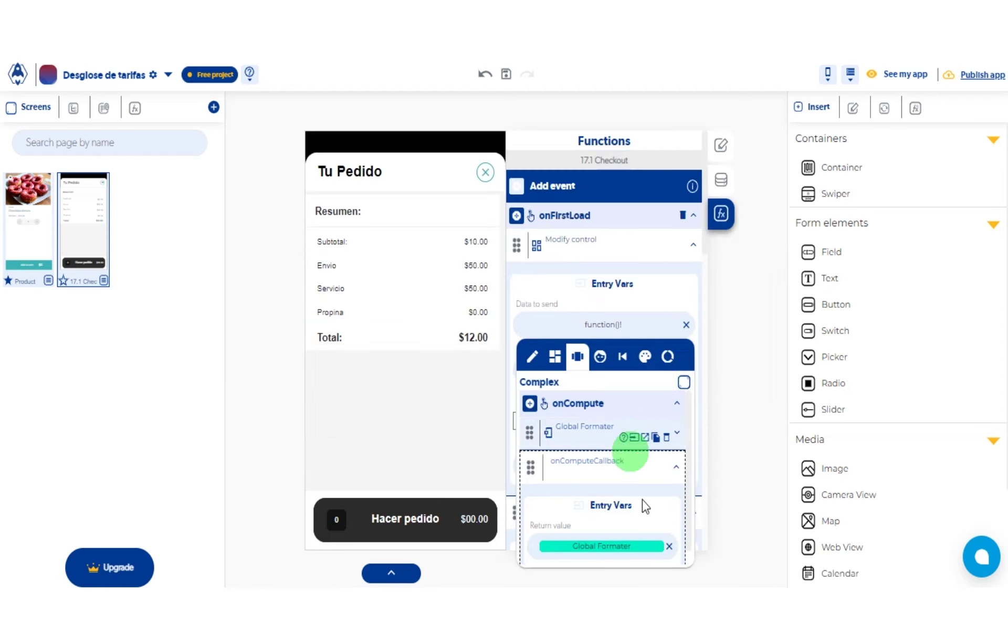
Step: Collapse the Subtotal Modify control and open the entry variables of the Servicio Modify control in the Succes callback
{"action": "left_click", "coordinate": [663, 286]}
{"action": "left_click", "coordinate": [661, 250]}
{"action": "scroll", "coordinate": [671, 426], "scroll_direction": "down", "scroll_amount": 6}
{"action": "scroll", "coordinate": [672, 427], "scroll_direction": "down", "scroll_amount": 1}
{"action": "left_click", "coordinate": [648, 284]}
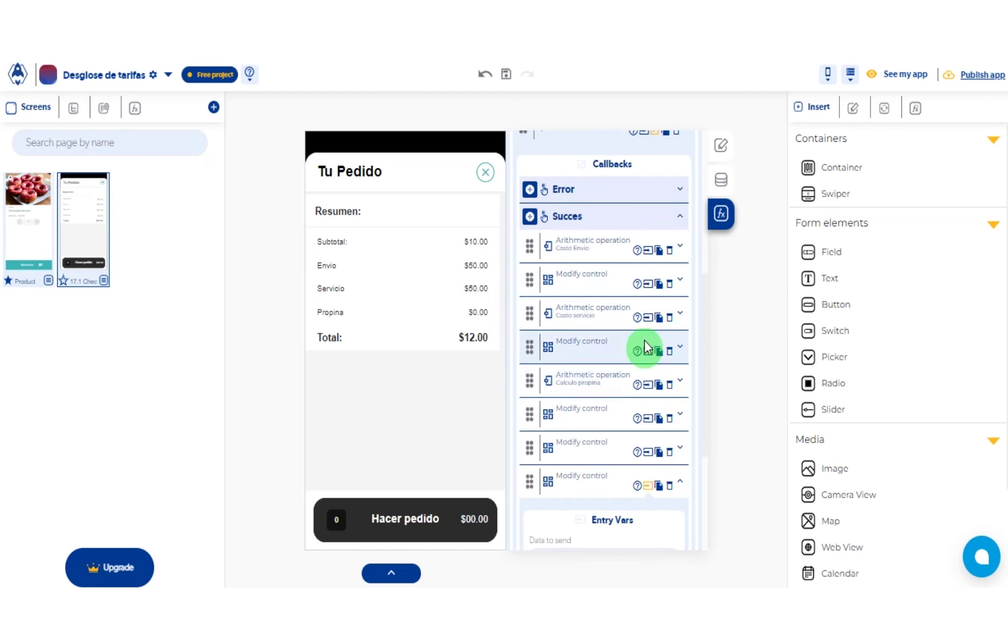
{"action": "left_click", "coordinate": [648, 351]}
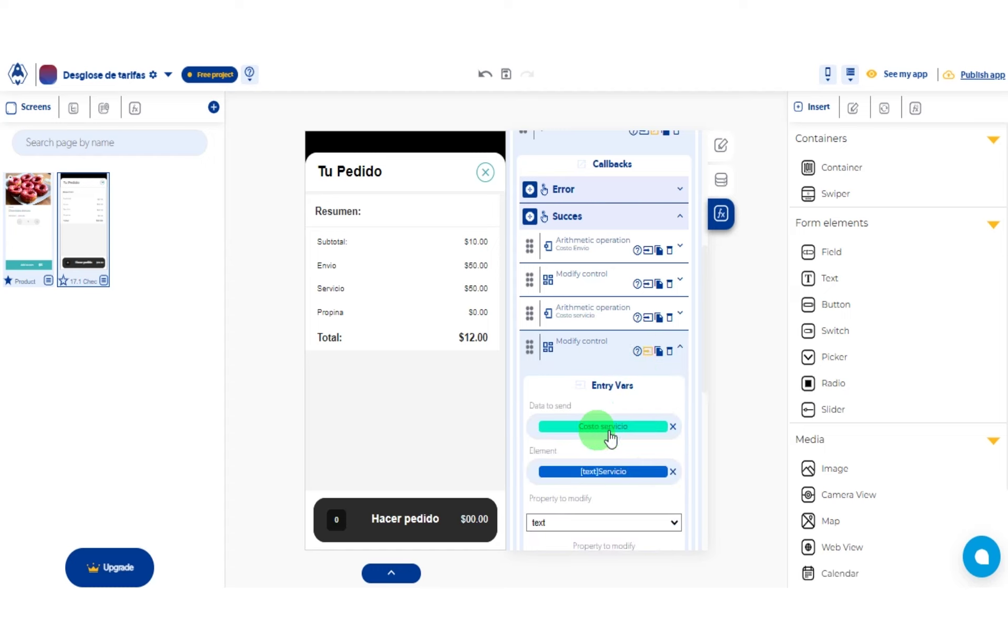
Step: Replace the Servicio Modify control's data to send with a complex function containing a Global Formater
{"action": "left_click", "coordinate": [672, 426]}
{"action": "left_click", "coordinate": [660, 427]}
{"action": "left_click", "coordinate": [547, 459]}
{"action": "left_click", "coordinate": [670, 484]}
{"action": "left_click", "coordinate": [254, 213]}
{"action": "left_click", "coordinate": [255, 345]}
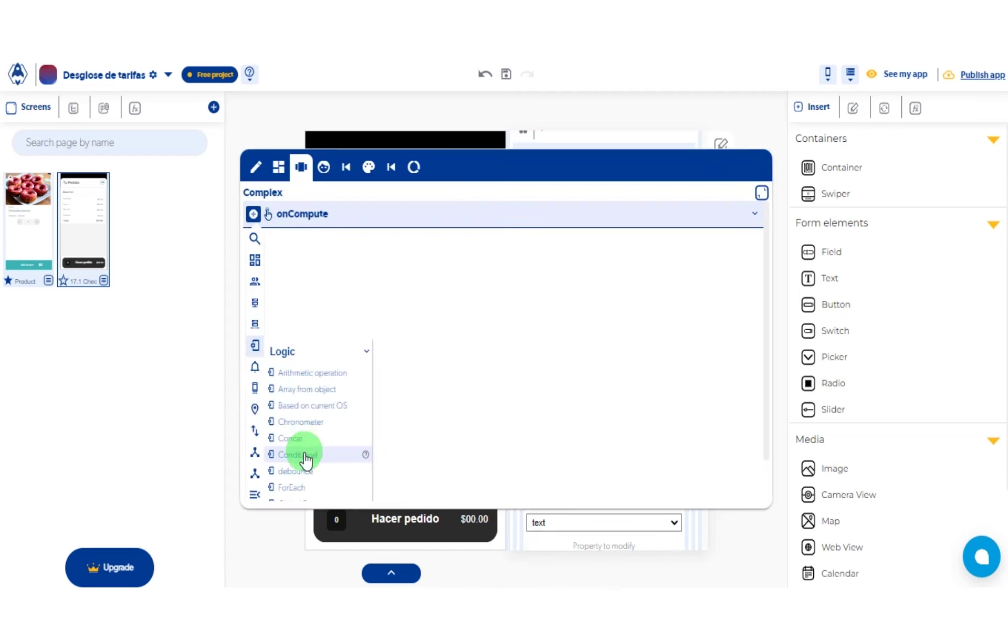
{"action": "scroll", "coordinate": [306, 458], "scroll_direction": "down", "scroll_amount": 3}
{"action": "left_click", "coordinate": [314, 342]}
Step: Set the Servicio formatter's origin data to the Costo servicio output
{"action": "left_click", "coordinate": [722, 335]}
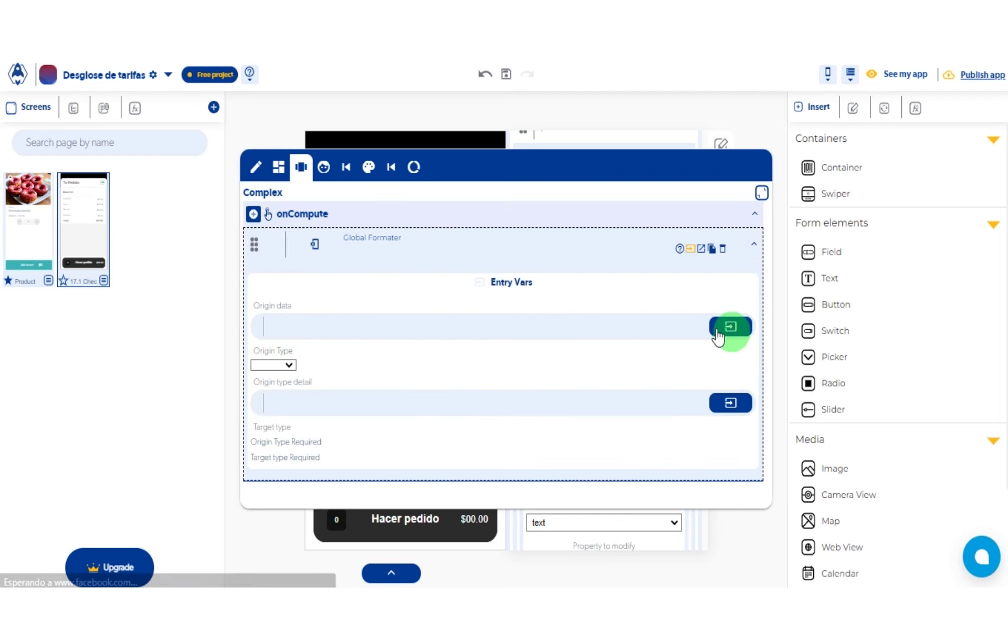
{"action": "left_click", "coordinate": [712, 358]}
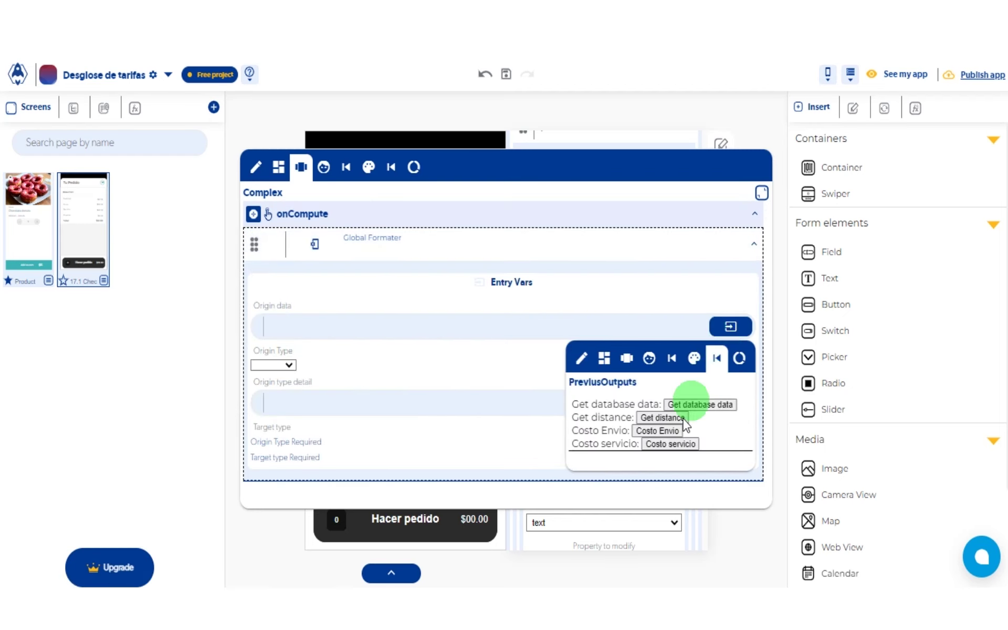
{"action": "left_click", "coordinate": [676, 446]}
Step: Set the Servicio formatter's origin type to number, its target type to money and its target detail to $
{"action": "left_click", "coordinate": [277, 363]}
{"action": "left_click", "coordinate": [269, 409]}
{"action": "left_click", "coordinate": [281, 441]}
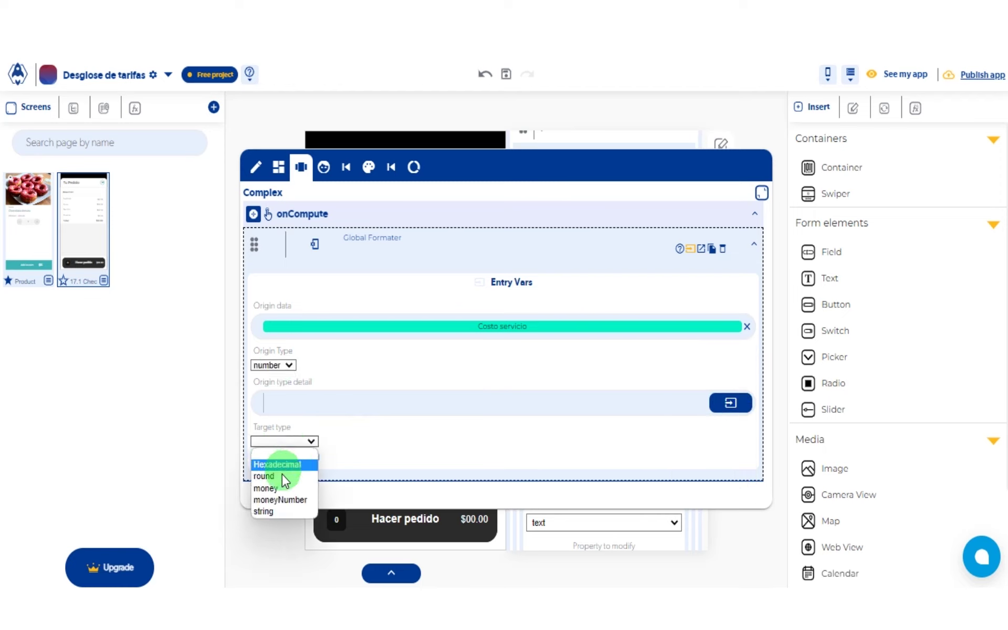
{"action": "left_click", "coordinate": [278, 488]}
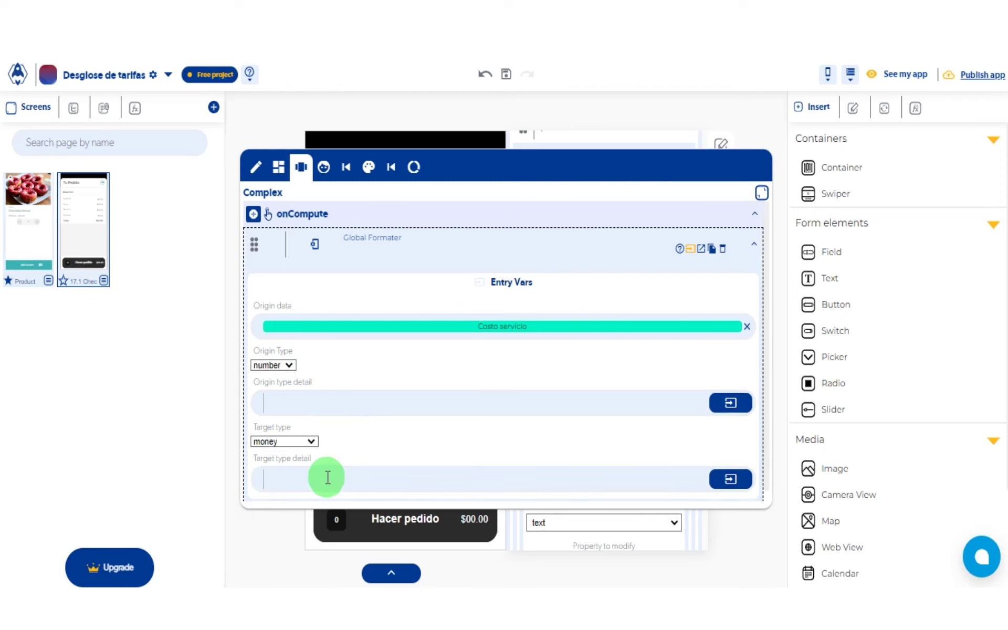
{"action": "left_click", "coordinate": [328, 477]}
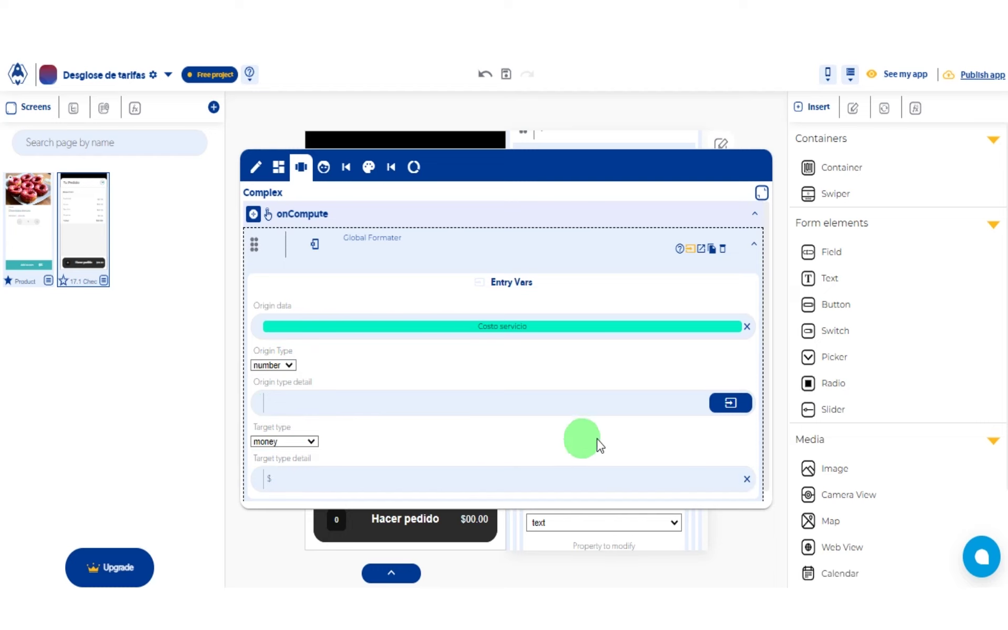
Step: Add an onComputeCallback to the Servicio function that returns the Global Formater output, and shrink the function editor
{"action": "left_click", "coordinate": [691, 249]}
{"action": "left_click", "coordinate": [730, 358]}
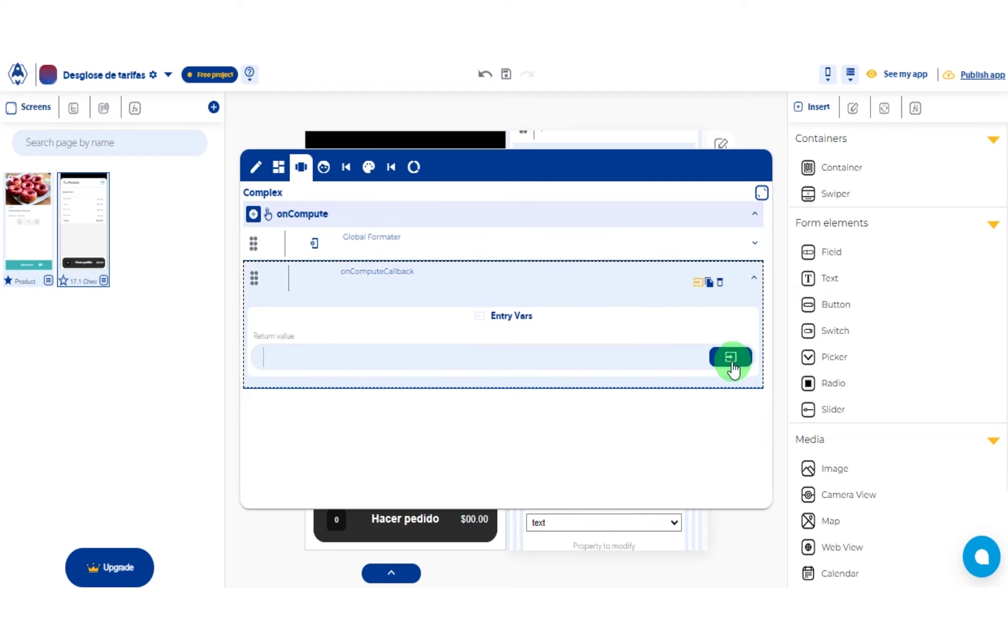
{"action": "left_click", "coordinate": [716, 388]}
{"action": "left_click", "coordinate": [687, 487]}
{"action": "left_click", "coordinate": [762, 192]}
{"action": "left_click", "coordinate": [647, 449]}
Step: Collapse the Servicio Modify control and open the entry variables of the Propina Modify control
{"action": "scroll", "coordinate": [647, 449], "scroll_direction": "down", "scroll_amount": 2}
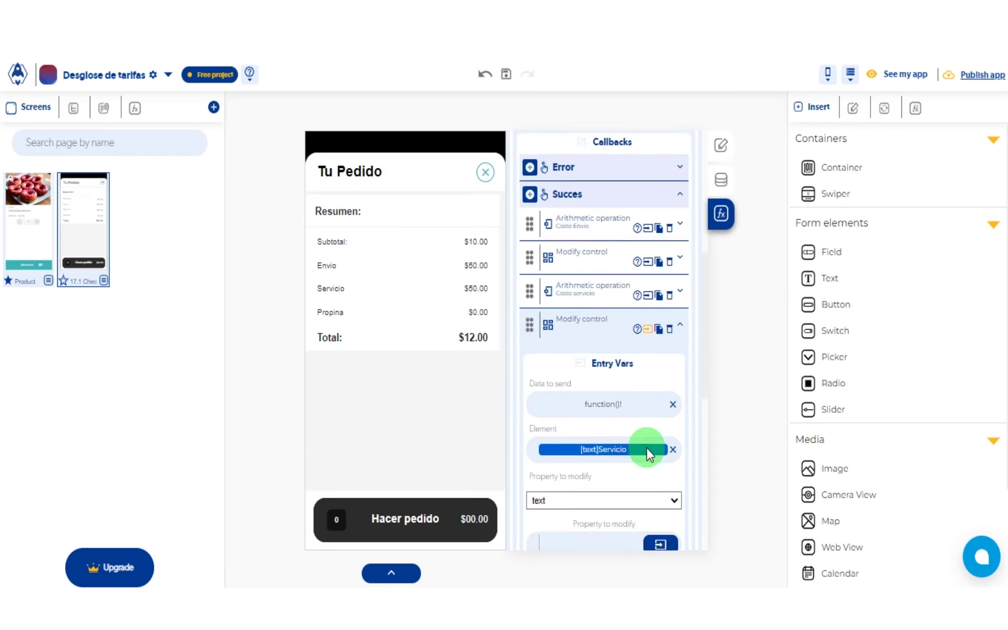
{"action": "scroll", "coordinate": [645, 367], "scroll_direction": "up", "scroll_amount": 2}
{"action": "left_click", "coordinate": [648, 351]}
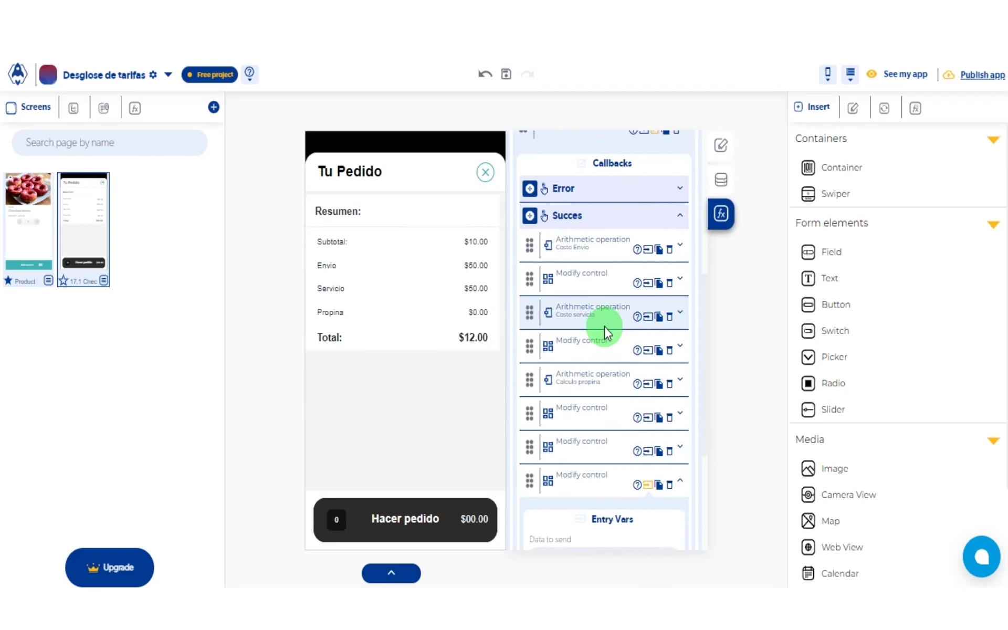
{"action": "left_click", "coordinate": [649, 392]}
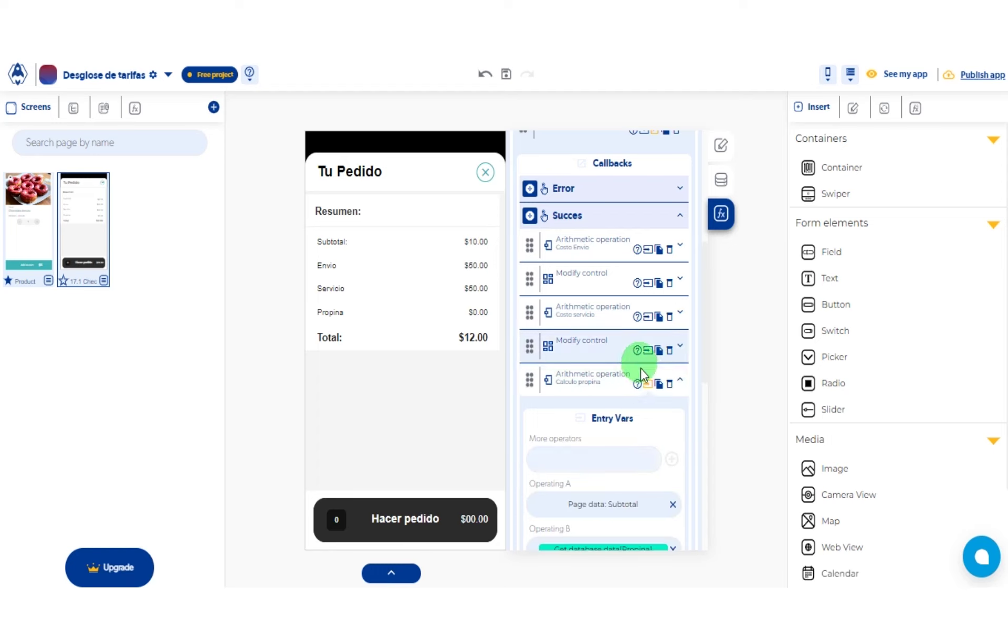
{"action": "left_click", "coordinate": [647, 394]}
{"action": "left_click", "coordinate": [648, 417]}
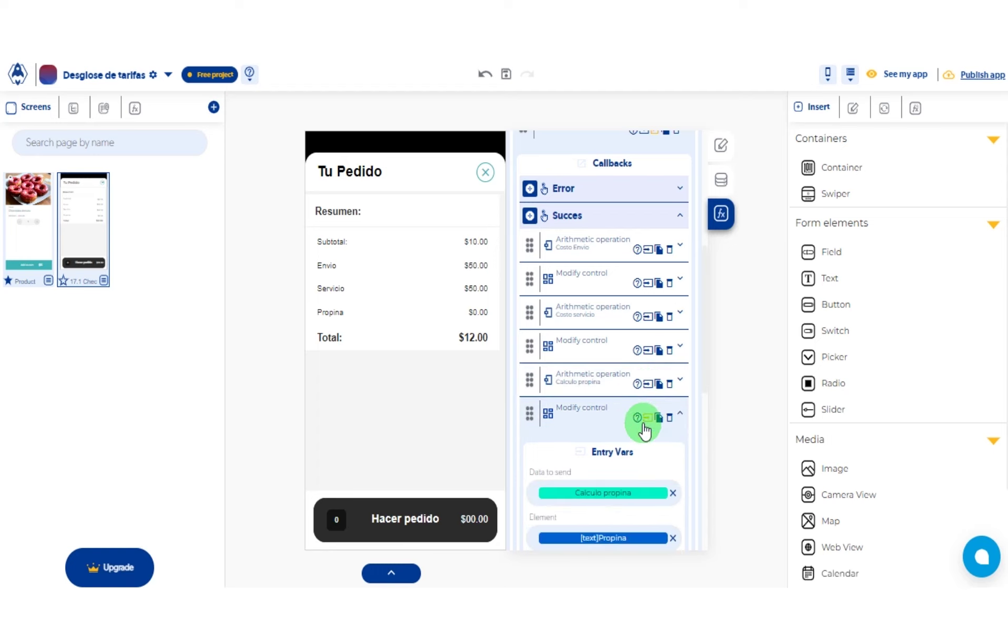
Step: Replace the Propina Modify control's data to send with a complex function containing a Global Formater
{"action": "scroll", "coordinate": [645, 419], "scroll_direction": "down", "scroll_amount": 5}
{"action": "left_click", "coordinate": [660, 248]}
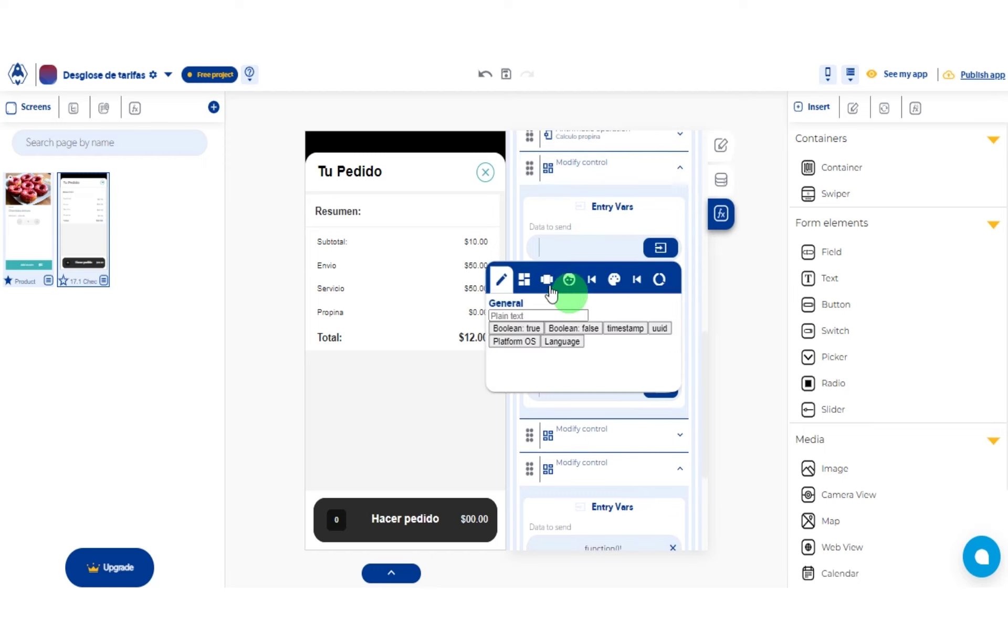
{"action": "left_click", "coordinate": [576, 279]}
{"action": "left_click", "coordinate": [665, 305]}
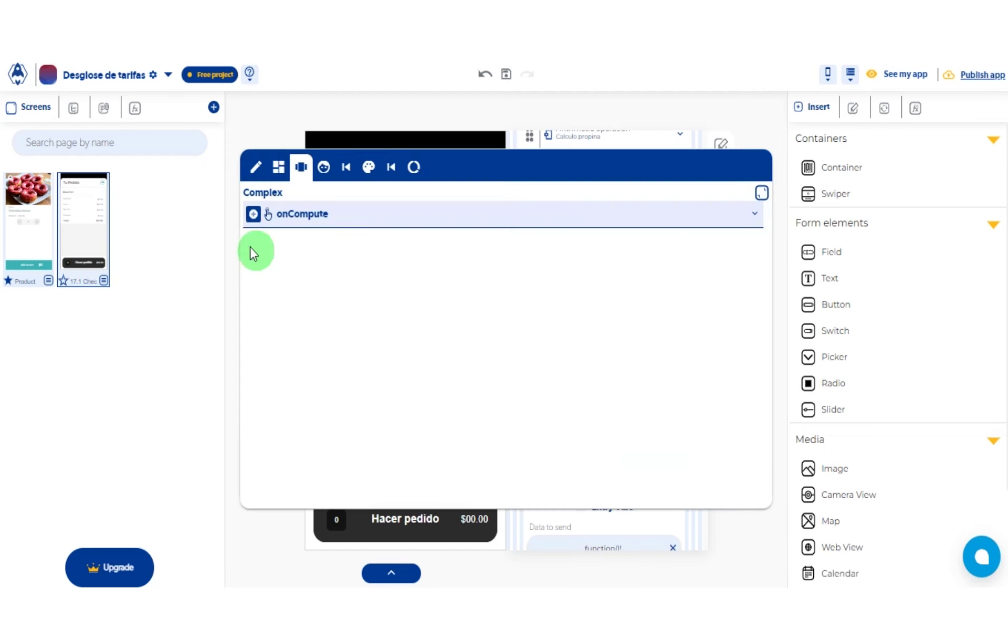
{"action": "left_click", "coordinate": [253, 214]}
{"action": "mouse_move", "coordinate": [254, 345]}
{"action": "scroll", "coordinate": [312, 430], "scroll_direction": "down", "scroll_amount": 3}
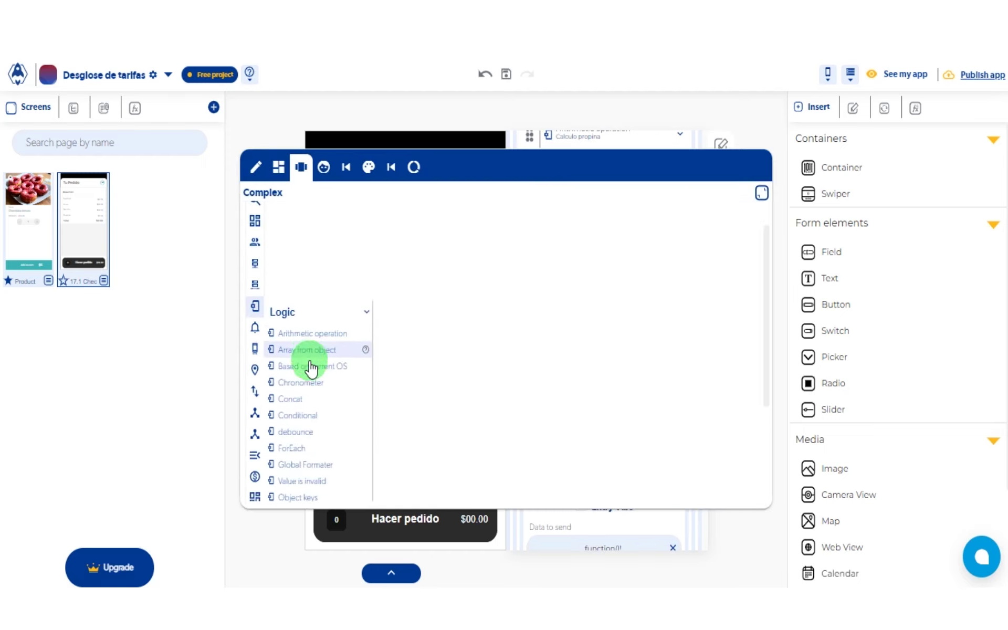
{"action": "left_click", "coordinate": [309, 429]}
Step: Set the Propina formatter's origin data to the Calculo propina output
{"action": "left_click", "coordinate": [730, 326]}
{"action": "left_click", "coordinate": [716, 358]}
{"action": "left_click", "coordinate": [680, 456]}
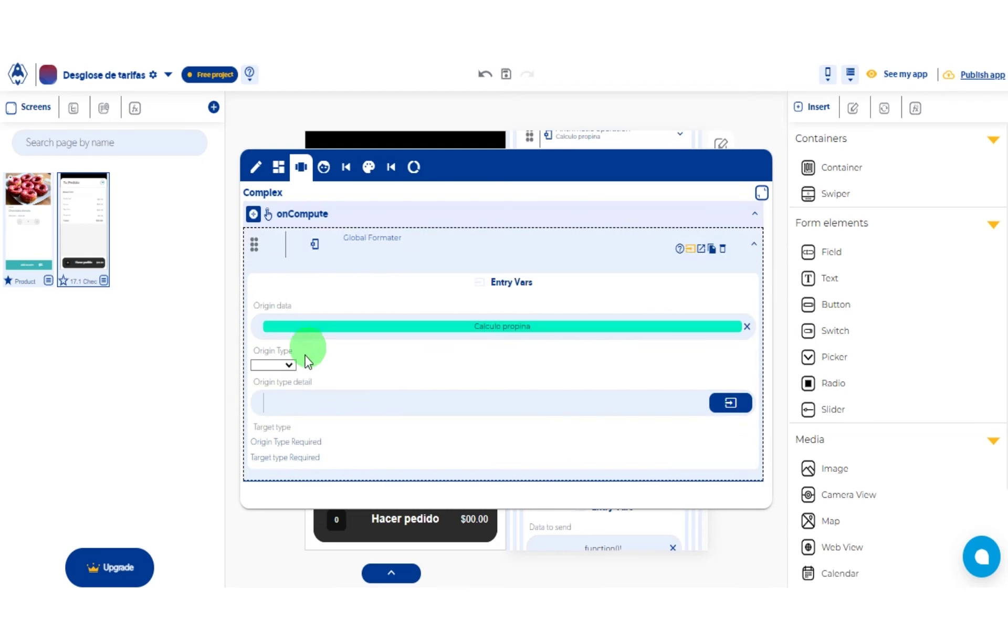
Step: Set the Propina formatter's origin type to number, its target type to money and its target detail to $
{"action": "left_click", "coordinate": [276, 365]}
{"action": "left_click", "coordinate": [270, 415]}
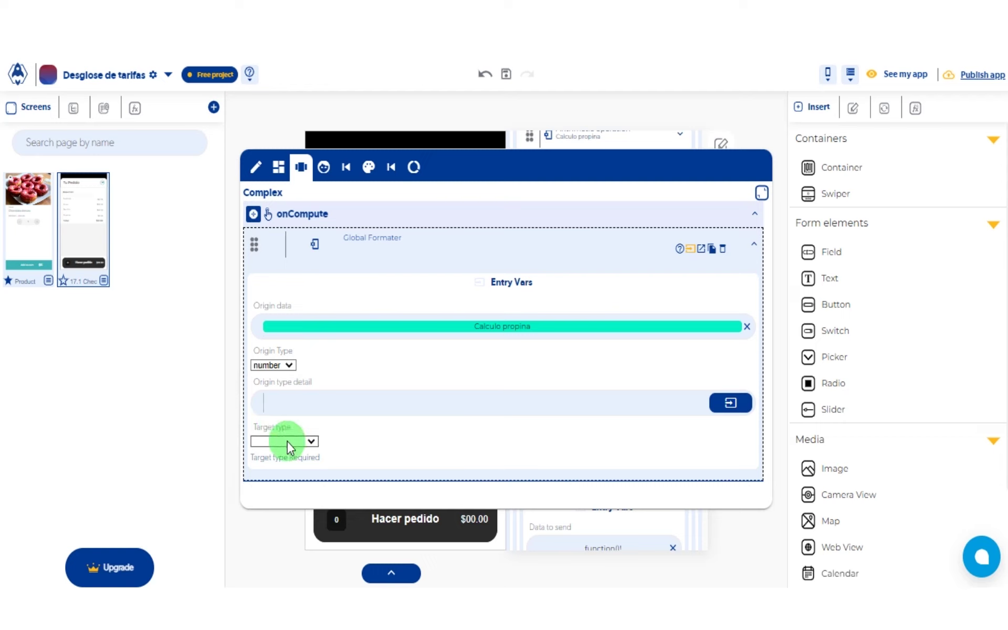
{"action": "left_click", "coordinate": [287, 441]}
{"action": "left_click", "coordinate": [289, 489]}
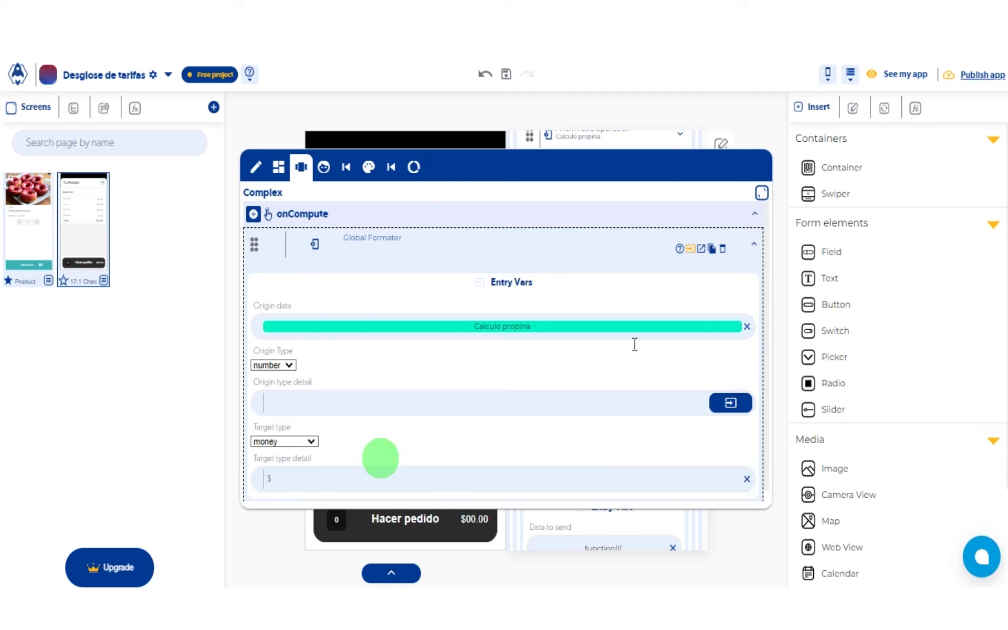
Step: Add an onComputeCallback to the Propina function that returns the Global Formater output, and collapse the Propina Modify control
{"action": "left_click", "coordinate": [688, 248]}
{"action": "left_click", "coordinate": [240, 225]}
{"action": "left_click", "coordinate": [253, 213]}
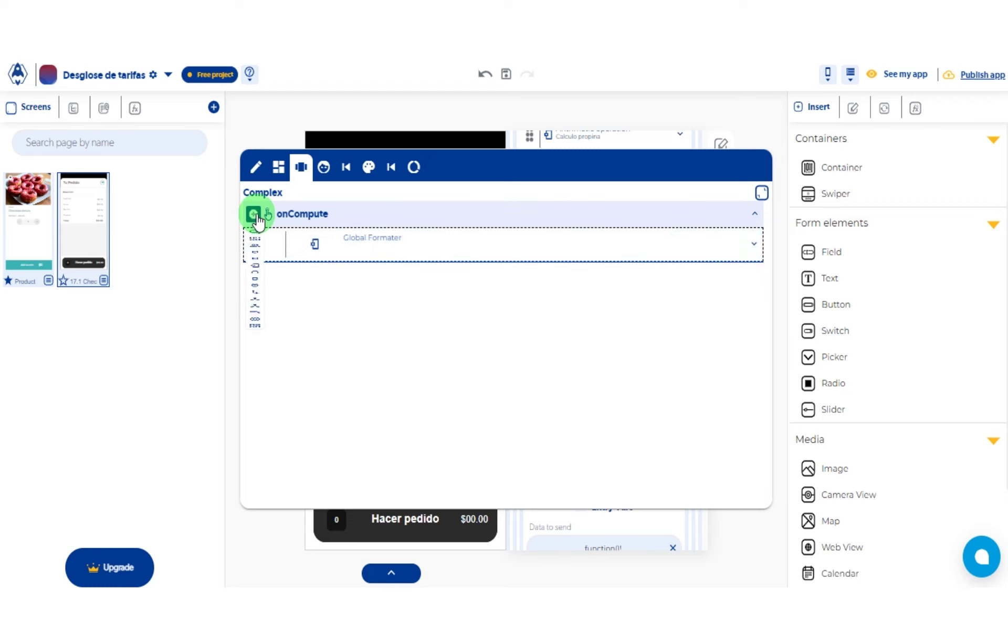
{"action": "scroll", "coordinate": [255, 486], "scroll_direction": "down", "scroll_amount": 1}
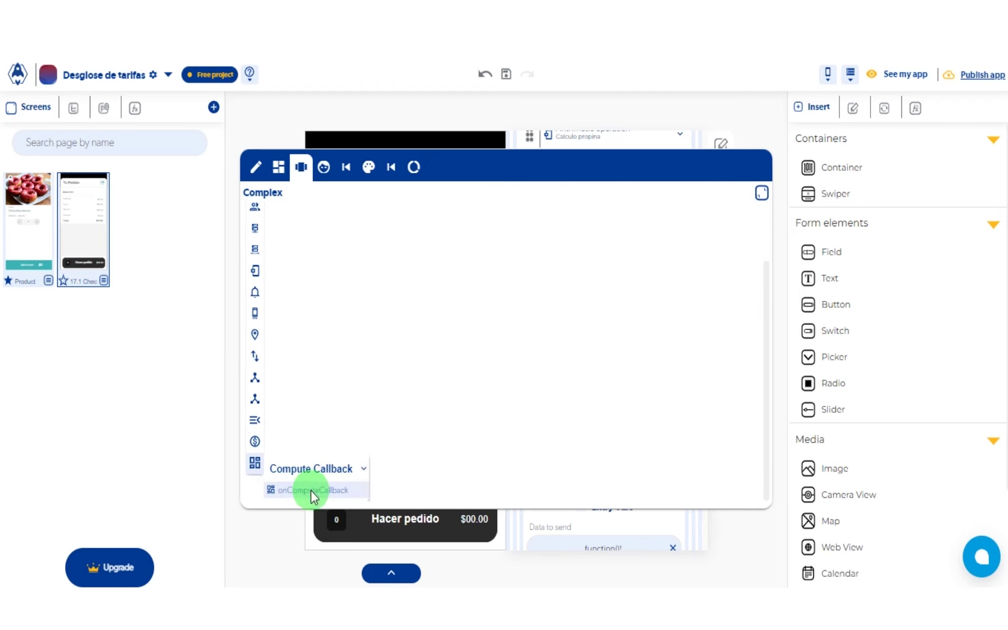
{"action": "left_click", "coordinate": [313, 490]}
{"action": "left_click", "coordinate": [728, 358]}
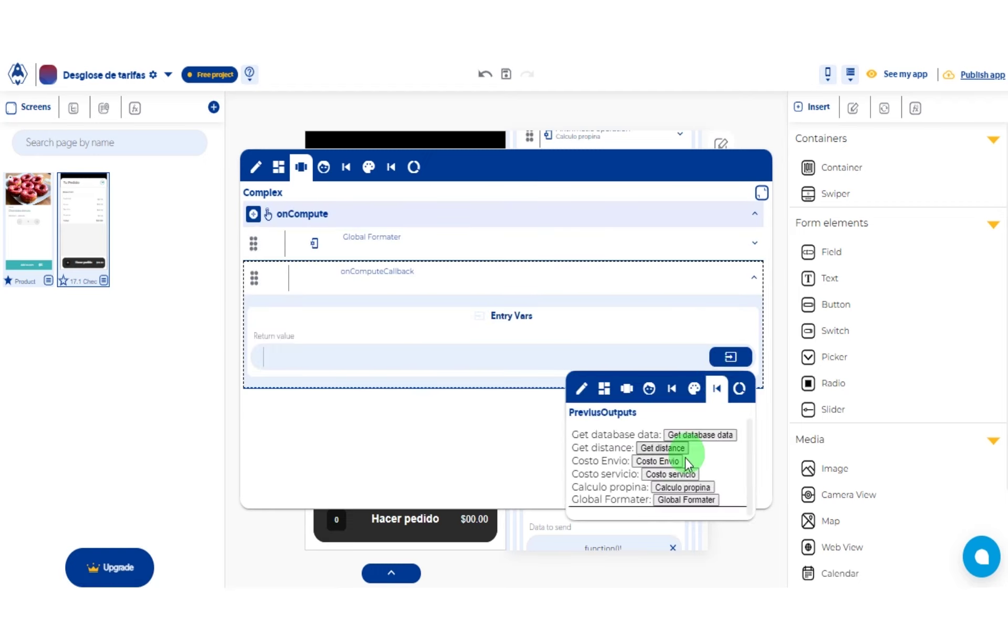
{"action": "left_click", "coordinate": [687, 500]}
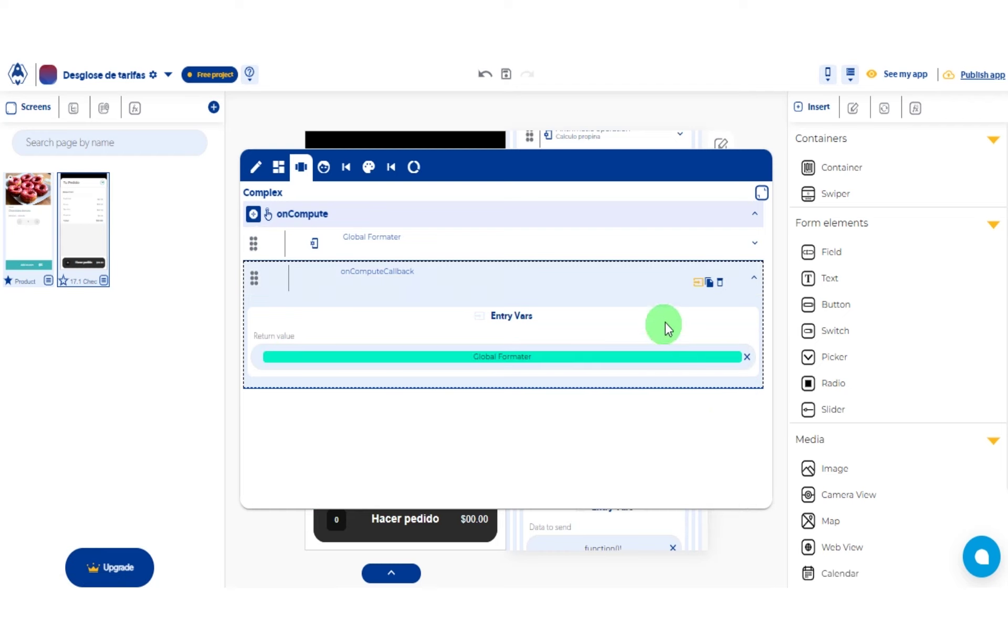
{"action": "left_click", "coordinate": [762, 192]}
{"action": "left_click", "coordinate": [651, 181]}
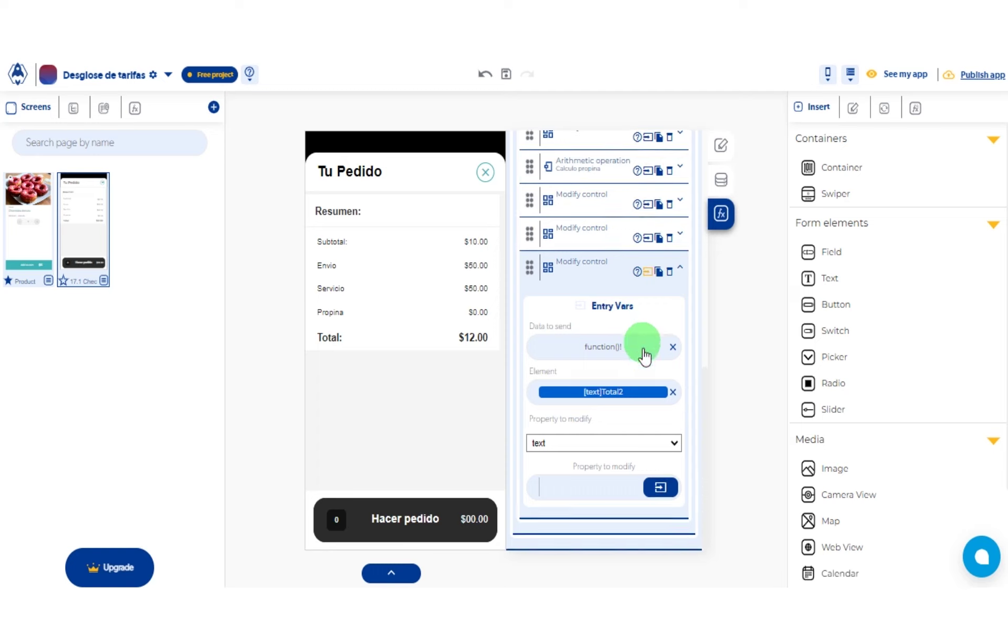
Step: Open the Total1 Modify control and inspect the function used as its data to send
{"action": "left_click", "coordinate": [647, 241]}
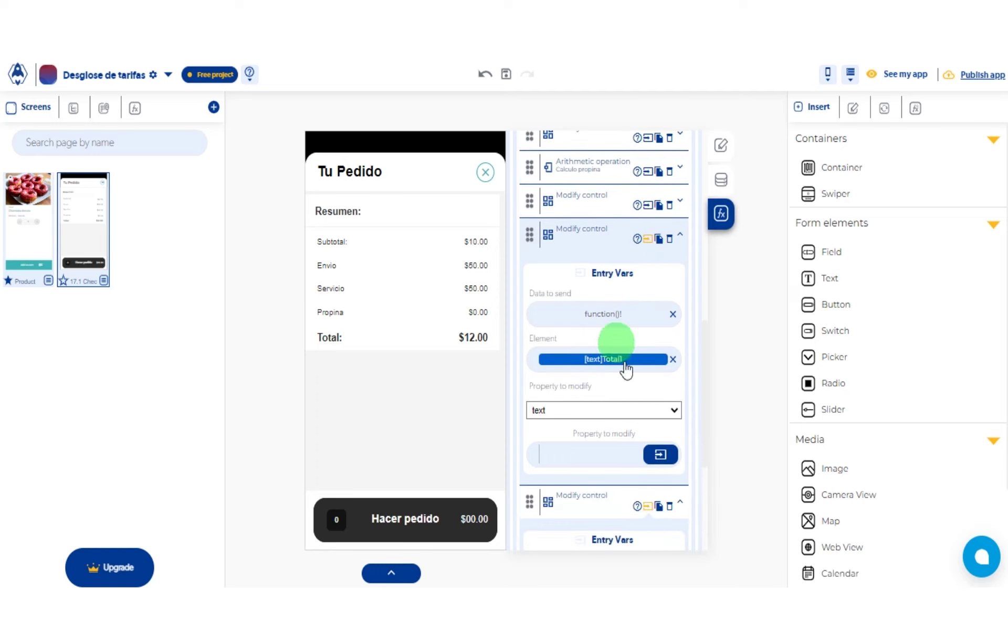
{"action": "left_click", "coordinate": [604, 315]}
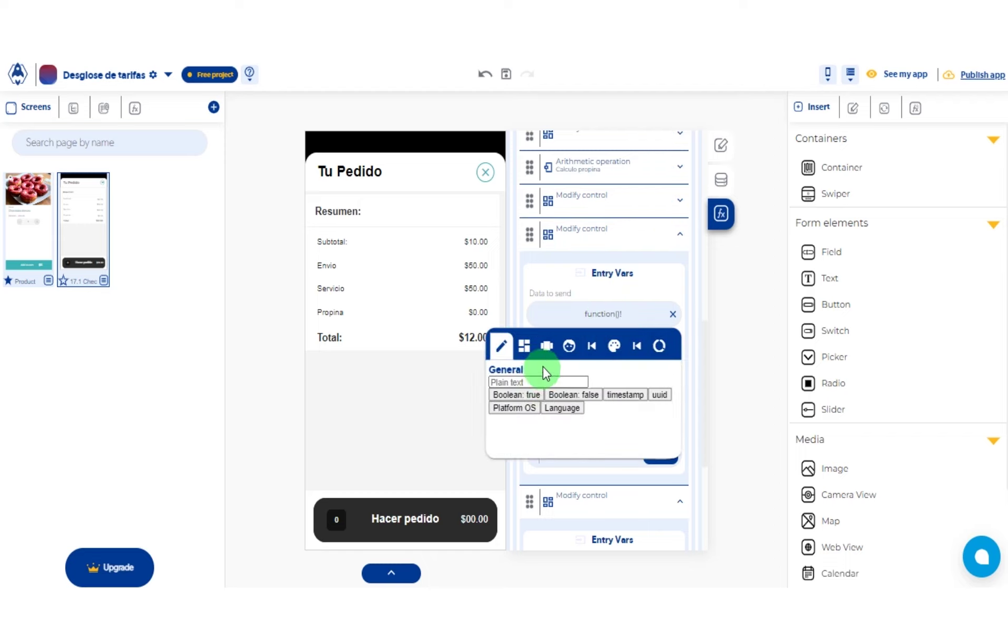
{"action": "left_click", "coordinate": [657, 276]}
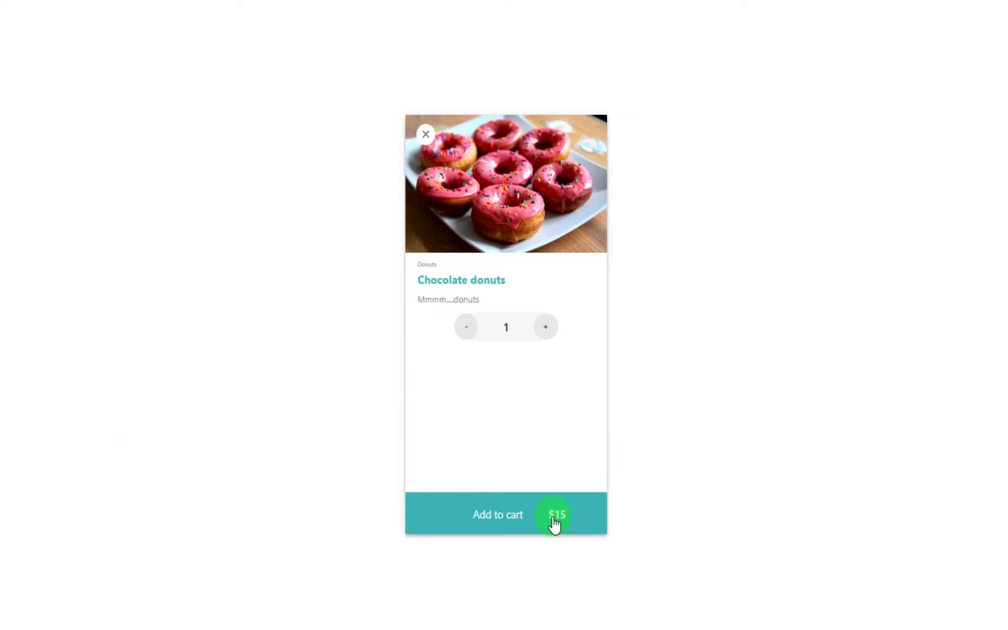
Step: Add the Chocolate donuts to the cart in the app preview, check the order summary's amounts and total, and return to the editor
{"action": "left_click", "coordinate": [555, 520]}
{"action": "left_click_drag", "start_coordinate": [528, 318], "coordinate": [577, 339]}
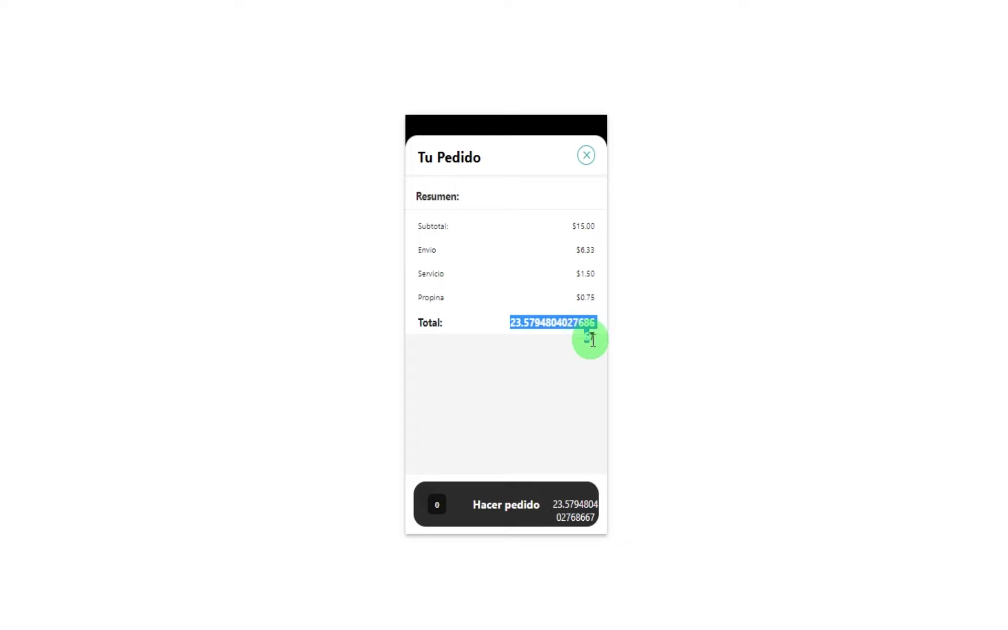
{"action": "left_click", "coordinate": [651, 332]}
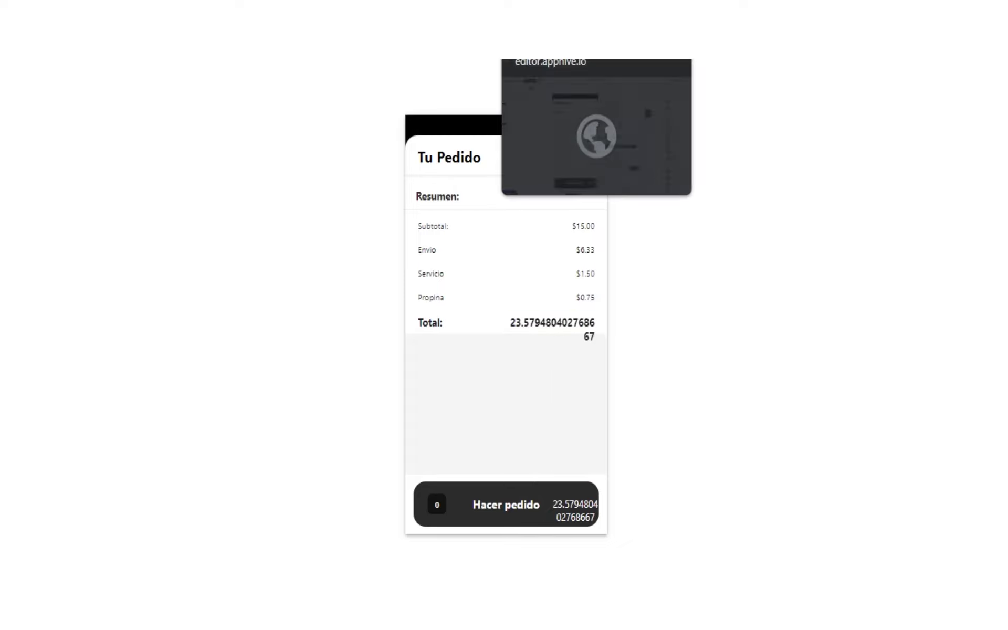
{"action": "left_click", "coordinate": [557, 12]}
Step: Delete the onComputeCallback from the complex function that supplies the Total1 Modify control's data to send
{"action": "scroll", "coordinate": [633, 323], "scroll_direction": "up", "scroll_amount": 2}
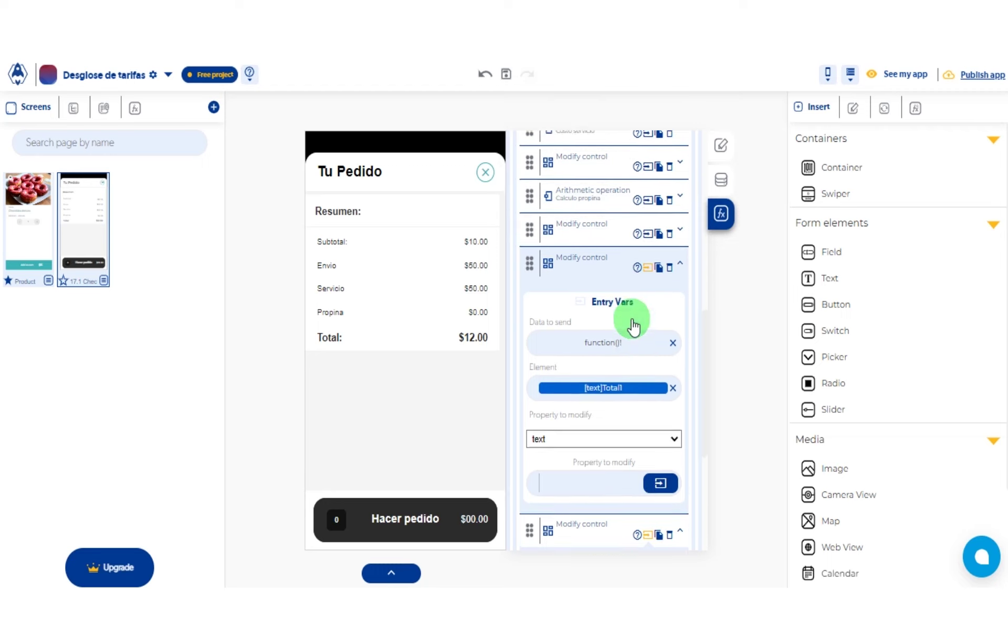
{"action": "scroll", "coordinate": [634, 324], "scroll_direction": "down", "scroll_amount": 2}
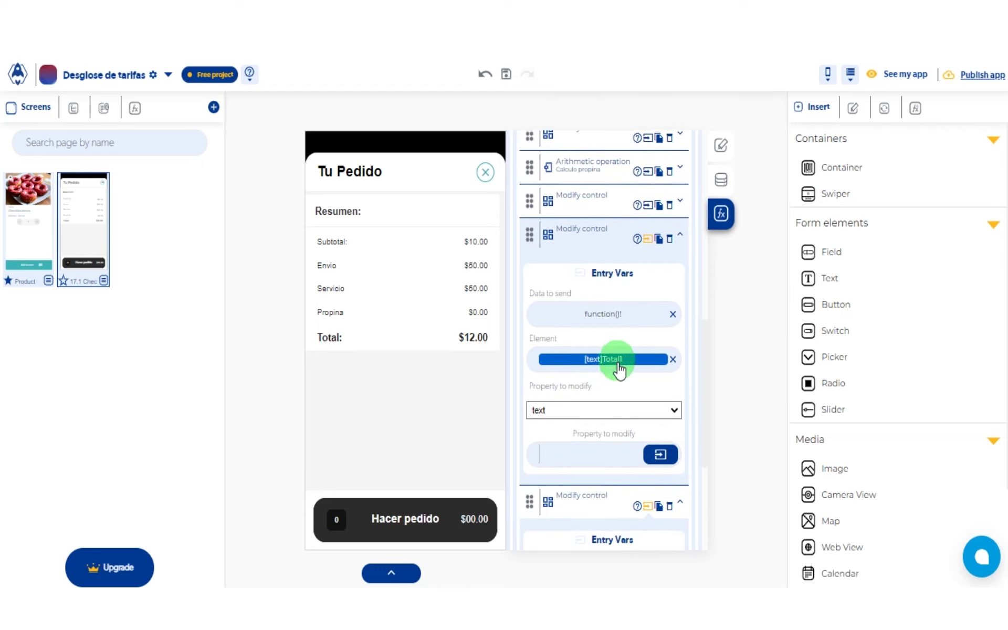
{"action": "scroll", "coordinate": [623, 409], "scroll_direction": "down", "scroll_amount": 5}
{"action": "scroll", "coordinate": [622, 391], "scroll_direction": "up", "scroll_amount": 5}
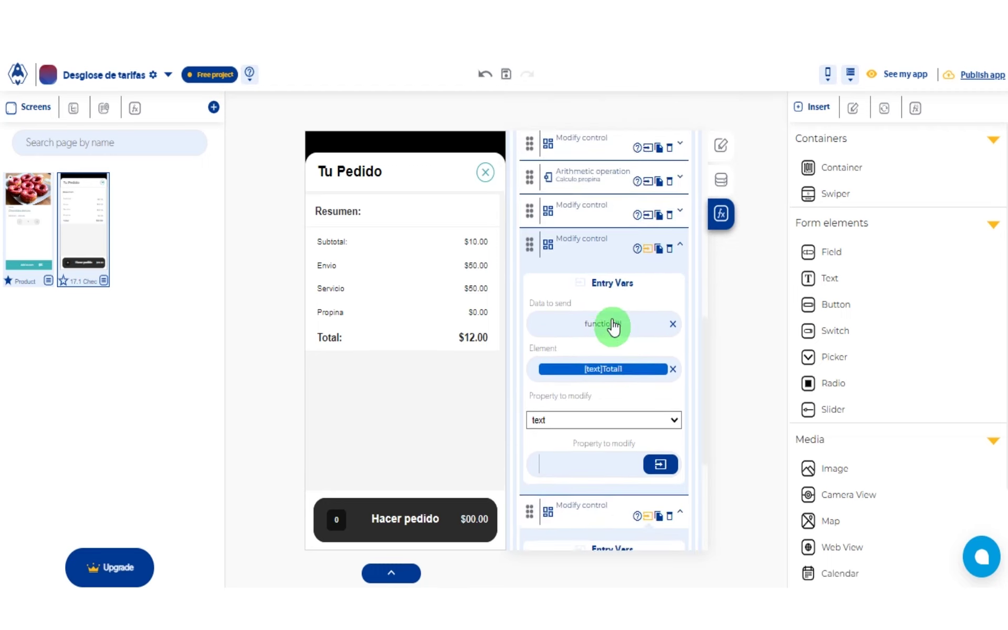
{"action": "left_click", "coordinate": [575, 335]}
{"action": "left_click", "coordinate": [546, 355]}
{"action": "left_click", "coordinate": [656, 363]}
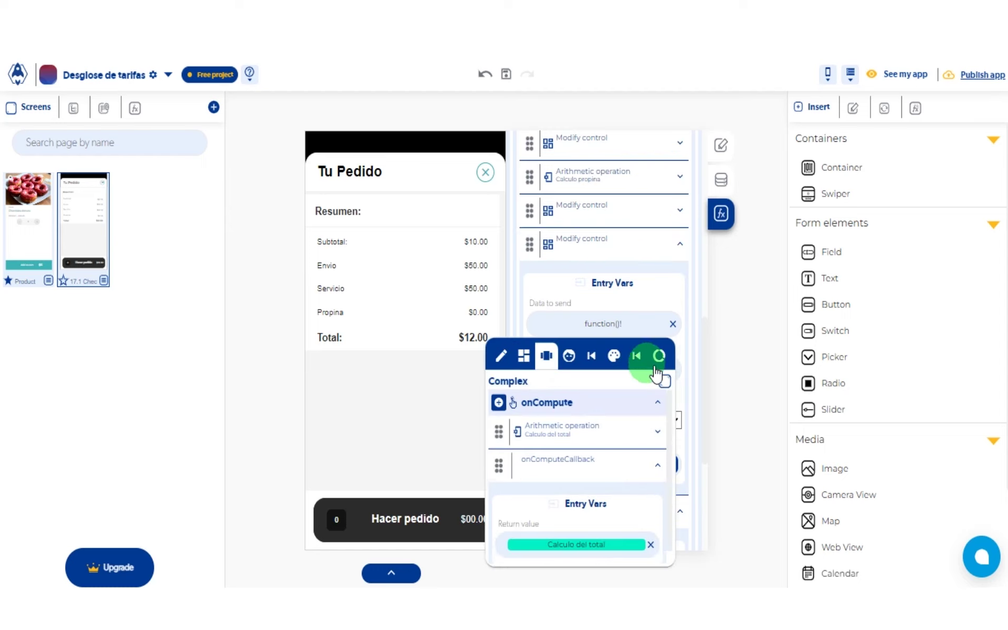
{"action": "left_click", "coordinate": [663, 378]}
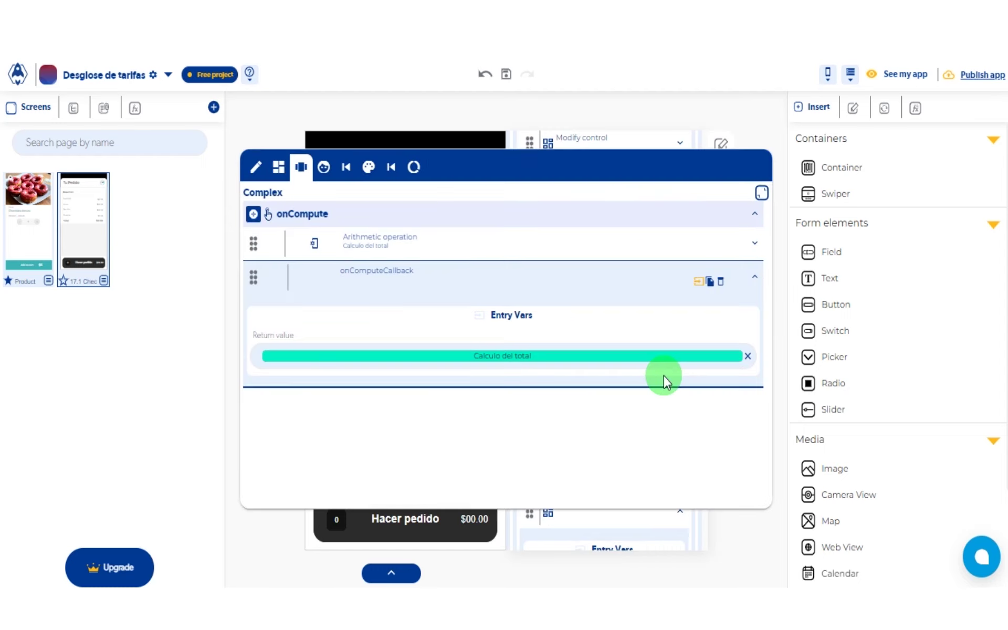
{"action": "left_click", "coordinate": [721, 283]}
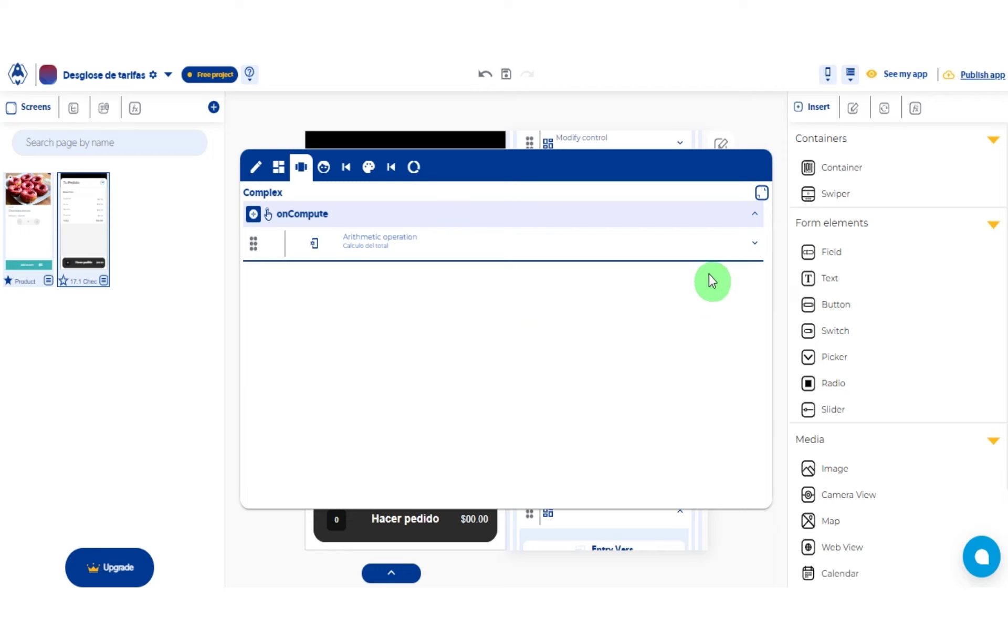
Step: Add a Global Formater after the arithmetic operation in the Total1 complex function, with the Calculo del total output as its origin data
{"action": "left_click", "coordinate": [253, 214]}
{"action": "mouse_move", "coordinate": [255, 344]}
{"action": "scroll", "coordinate": [295, 390], "scroll_direction": "down", "scroll_amount": 2}
{"action": "left_click", "coordinate": [304, 425]}
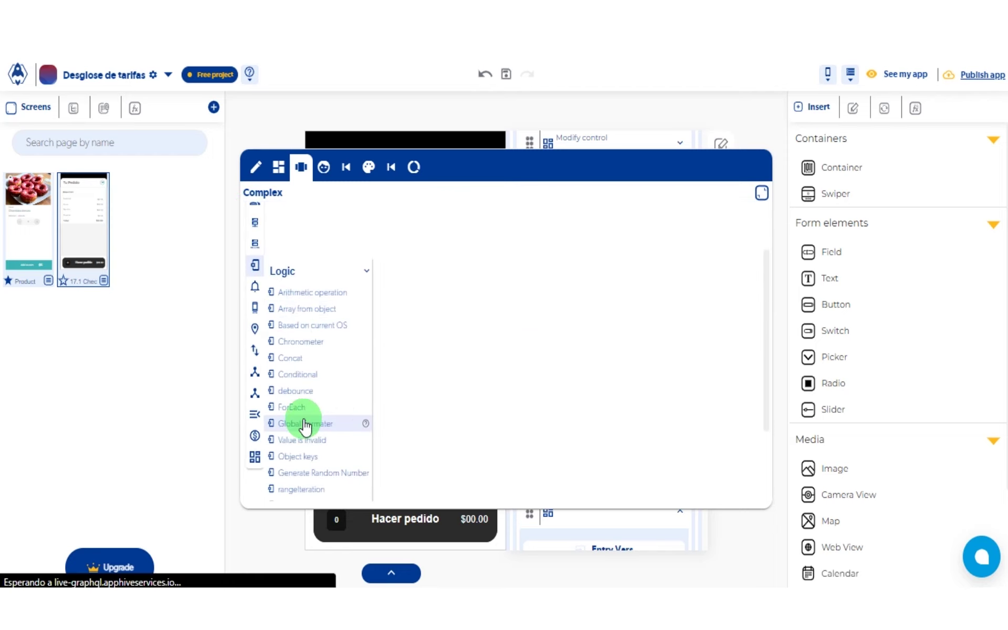
{"action": "left_click", "coordinate": [730, 346]}
{"action": "left_click", "coordinate": [713, 381]}
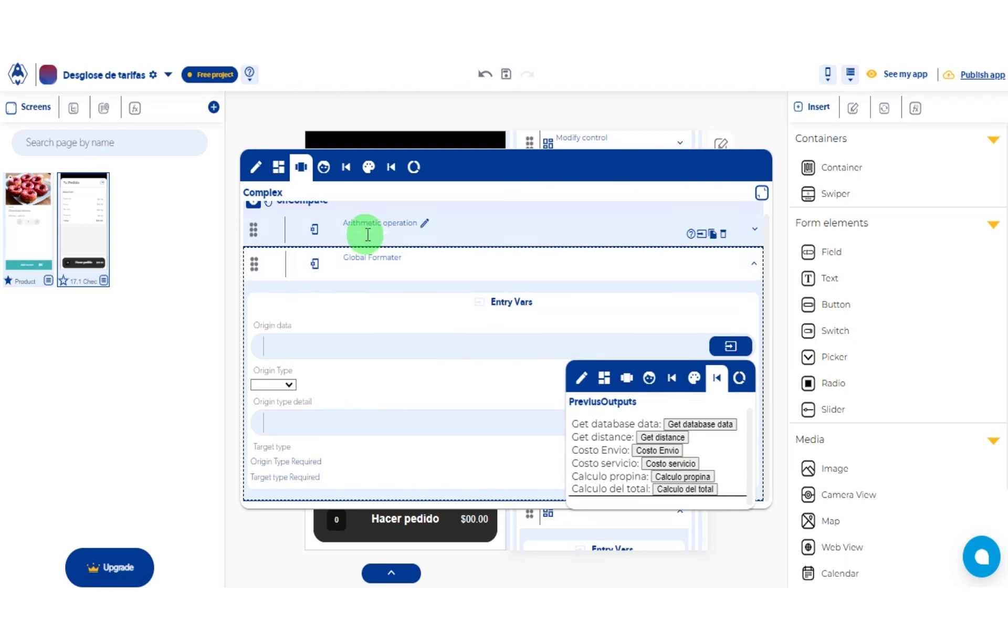
{"action": "left_click", "coordinate": [703, 489]}
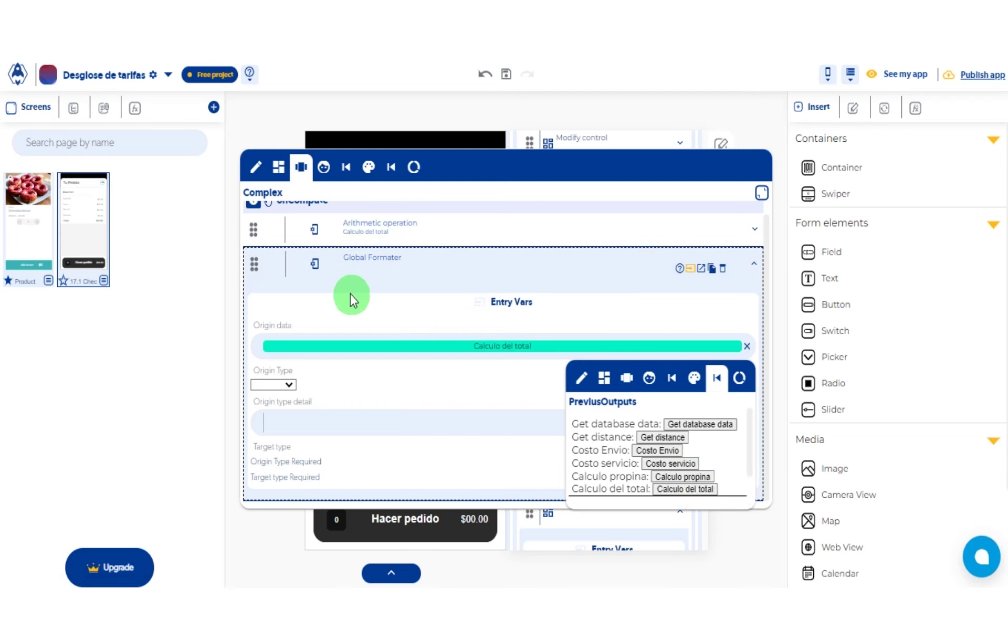
Step: Set the Global Formater's origin type to number and its target type to moneyNumber, and collapse its entry variables
{"action": "left_click", "coordinate": [273, 385]}
{"action": "left_click", "coordinate": [269, 430]}
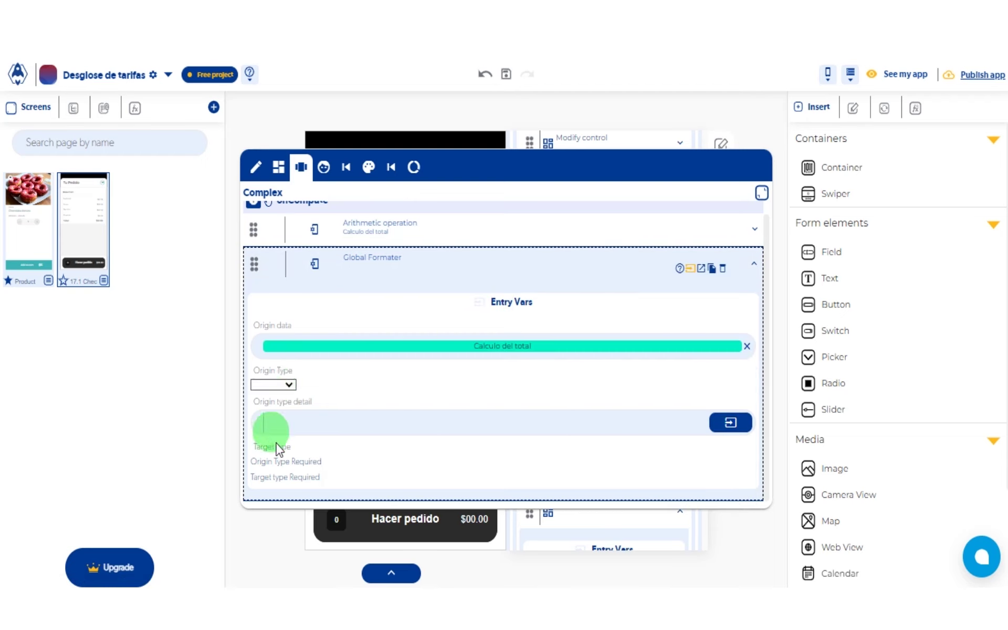
{"action": "left_click", "coordinate": [295, 463]}
{"action": "left_click", "coordinate": [286, 520]}
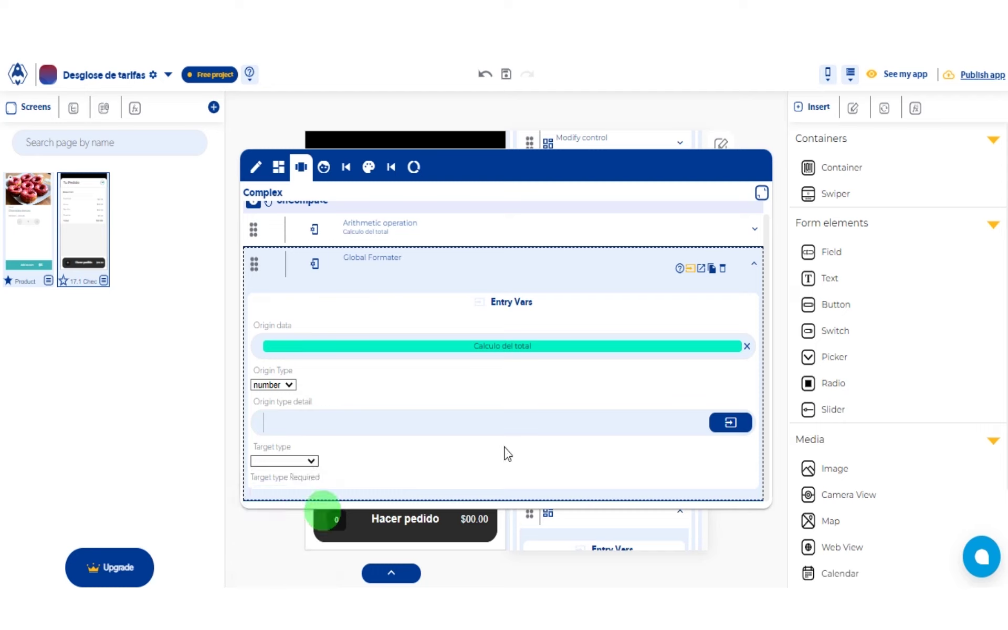
{"action": "left_click", "coordinate": [320, 284]}
Step: Add a second Global Formater to the onCompute sequence, using the first Global Formater's output as its origin data
{"action": "left_click", "coordinate": [253, 216]}
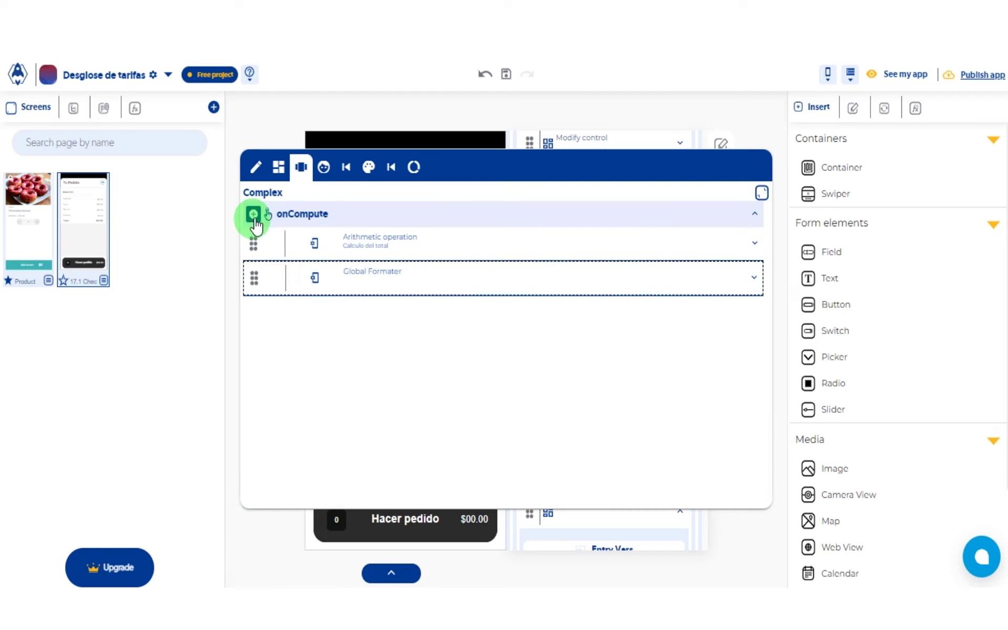
{"action": "left_click", "coordinate": [255, 286]}
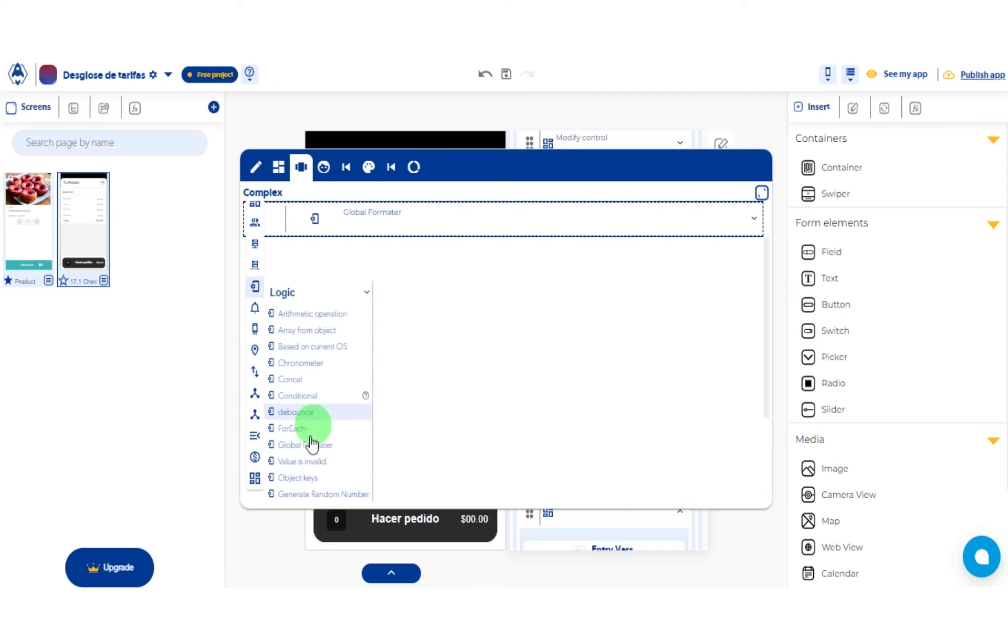
{"action": "left_click", "coordinate": [311, 445]}
{"action": "left_click", "coordinate": [730, 347]}
{"action": "left_click", "coordinate": [717, 377]}
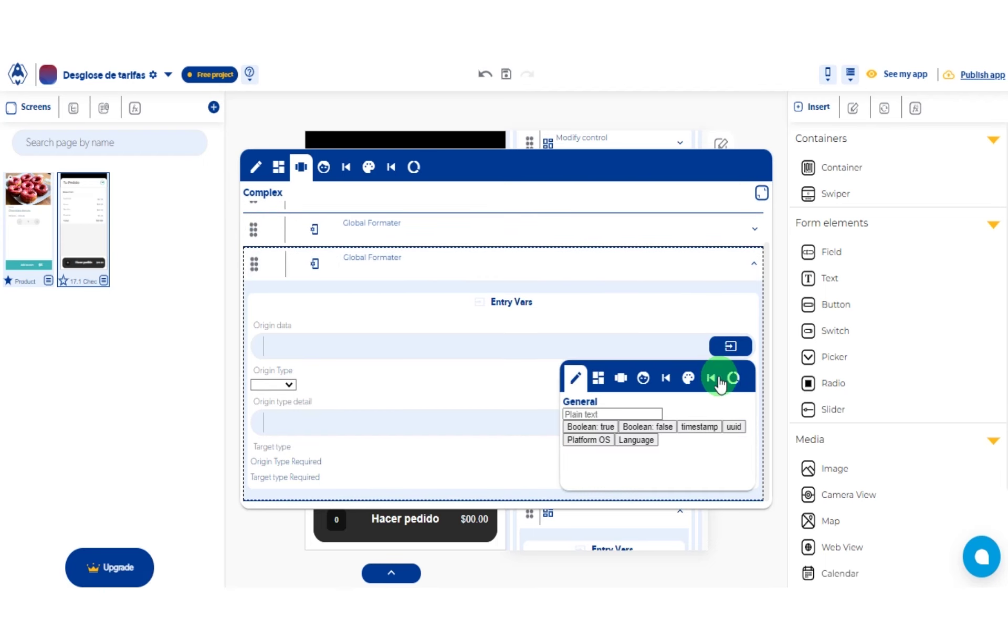
{"action": "scroll", "coordinate": [672, 477], "scroll_direction": "down", "scroll_amount": 1}
{"action": "left_click", "coordinate": [685, 489]}
Step: Set the second Global Formater's origin type to number and its target type to money with $ as the detail, and collapse it
{"action": "left_click", "coordinate": [280, 385]}
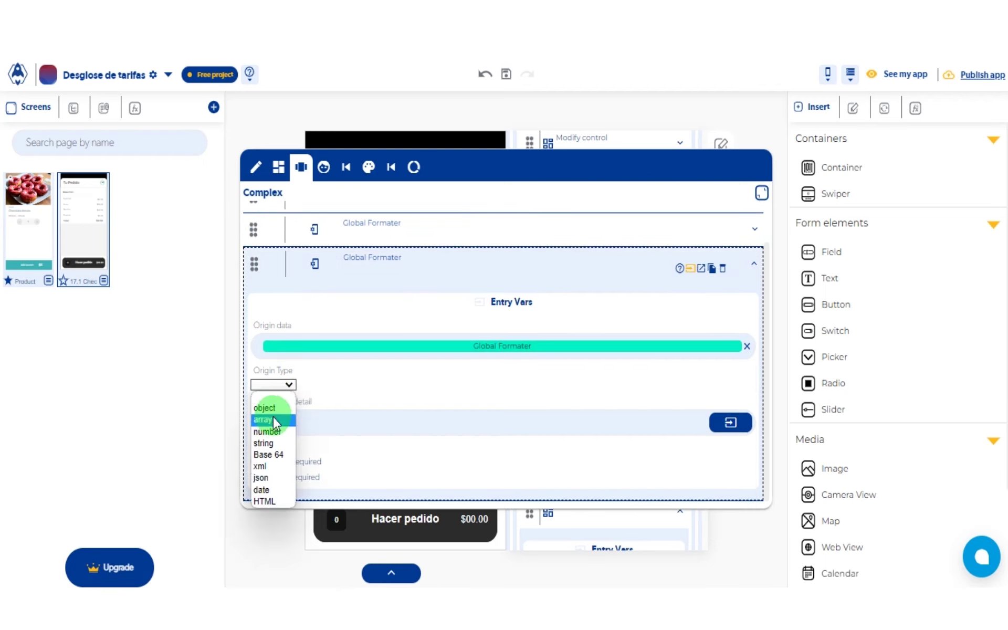
{"action": "left_click", "coordinate": [271, 430]}
{"action": "left_click", "coordinate": [288, 461]}
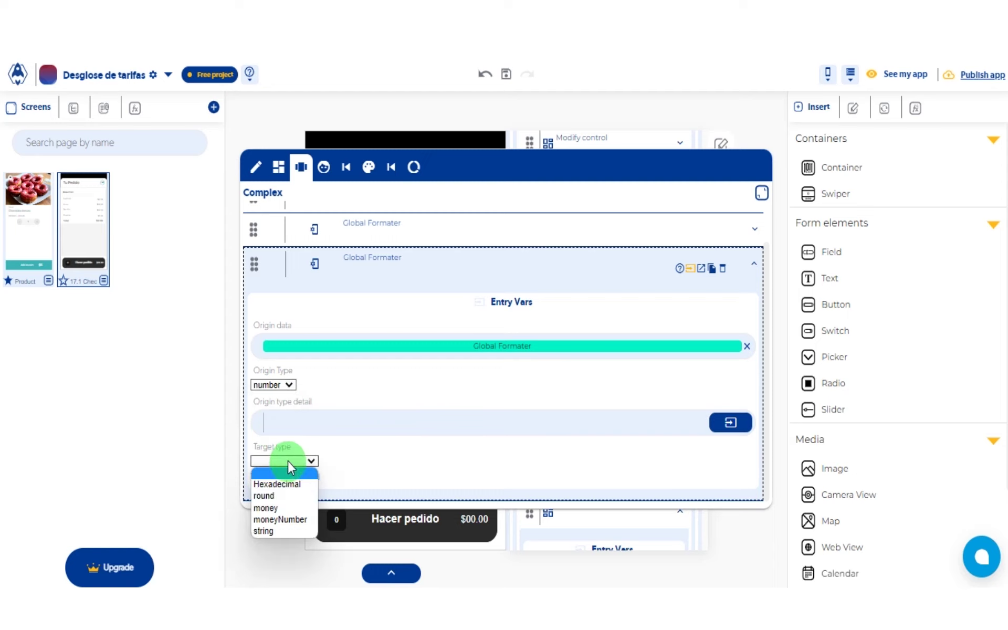
{"action": "left_click", "coordinate": [286, 507]}
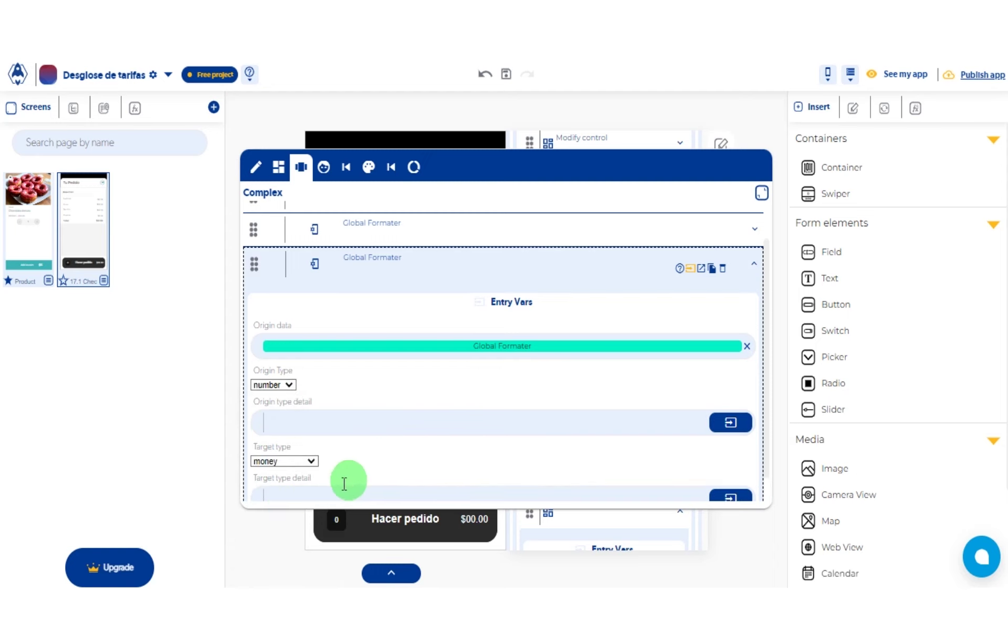
{"action": "scroll", "coordinate": [347, 478], "scroll_direction": "down", "scroll_amount": 1}
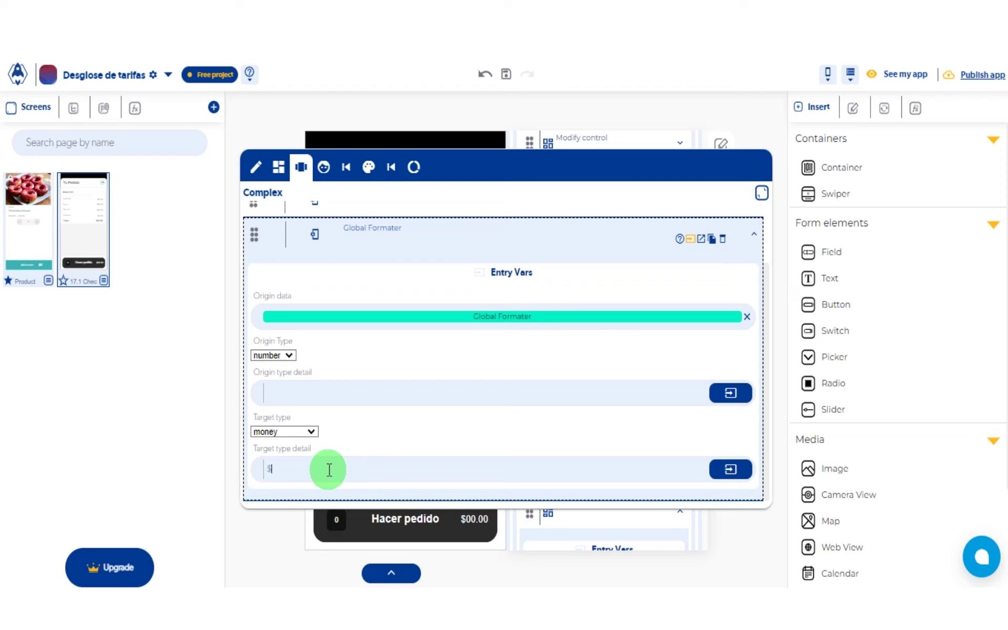
{"action": "left_click", "coordinate": [690, 239]}
Step: Add an onComputeCallback that returns the last Global Formater's output, and close the complex function editor
{"action": "left_click", "coordinate": [253, 214]}
{"action": "mouse_move", "coordinate": [254, 490]}
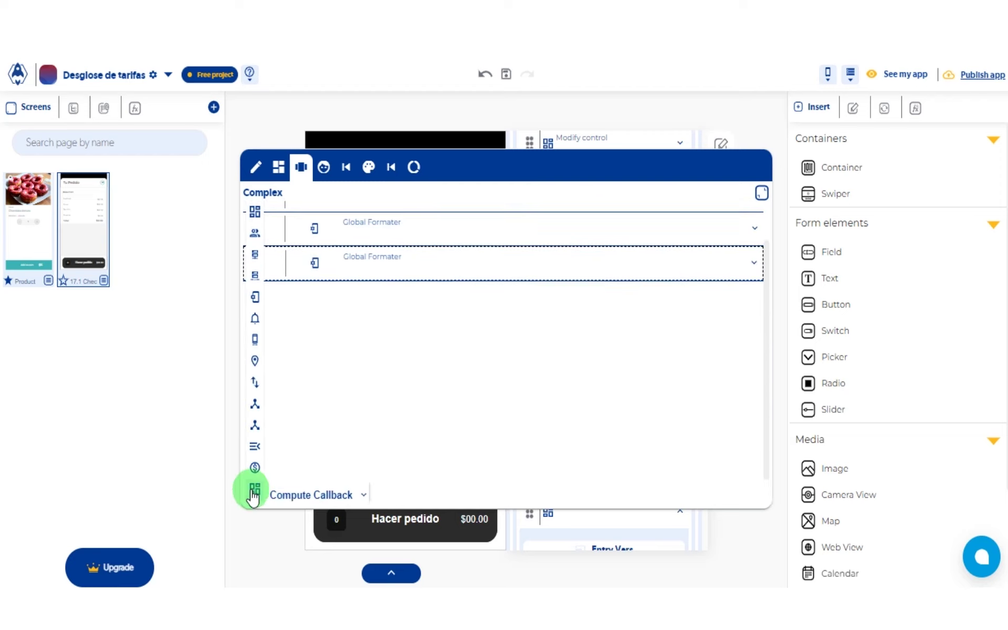
{"action": "left_click", "coordinate": [301, 491]}
{"action": "left_click", "coordinate": [730, 424]}
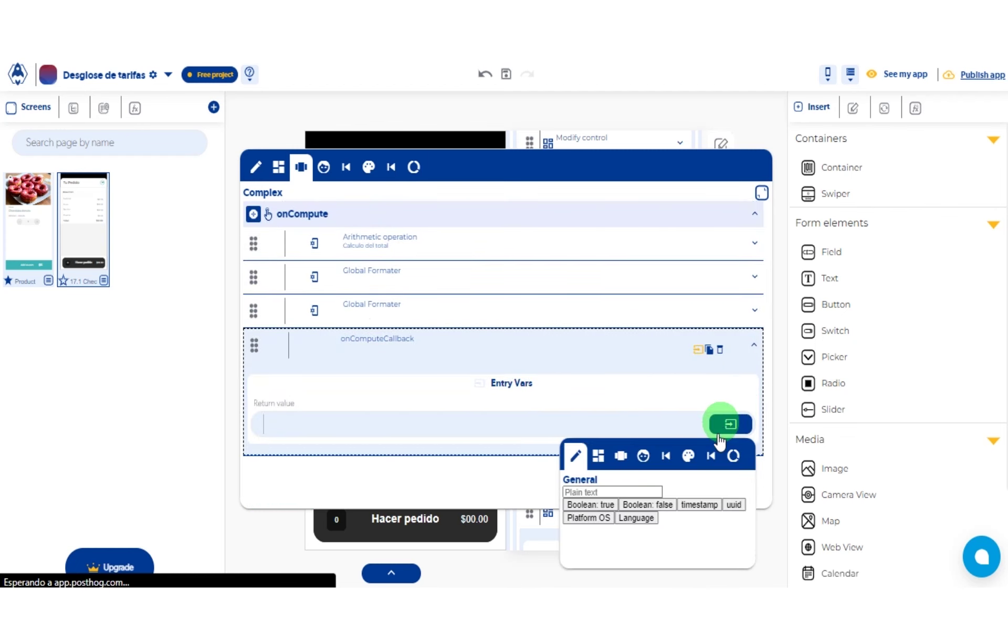
{"action": "scroll", "coordinate": [689, 551], "scroll_direction": "down", "scroll_amount": 2}
{"action": "left_click", "coordinate": [687, 566]}
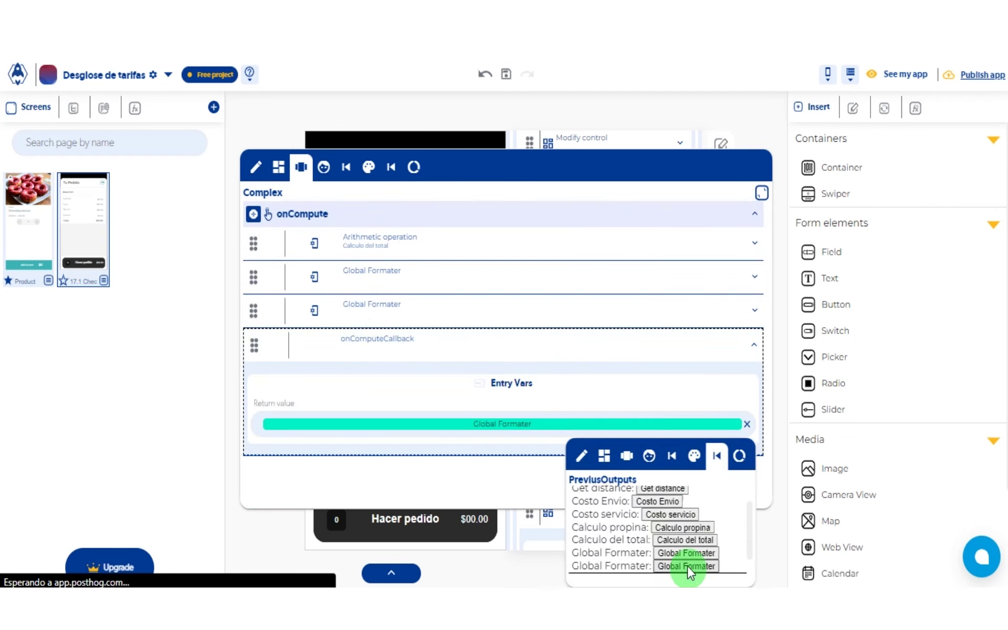
{"action": "left_click", "coordinate": [762, 193]}
Step: Delete the existing Total2 Modify control and paste a copy of the Total1 Modify control at the end of the Succes callback
{"action": "left_click", "coordinate": [651, 287]}
{"action": "left_click", "coordinate": [657, 248]}
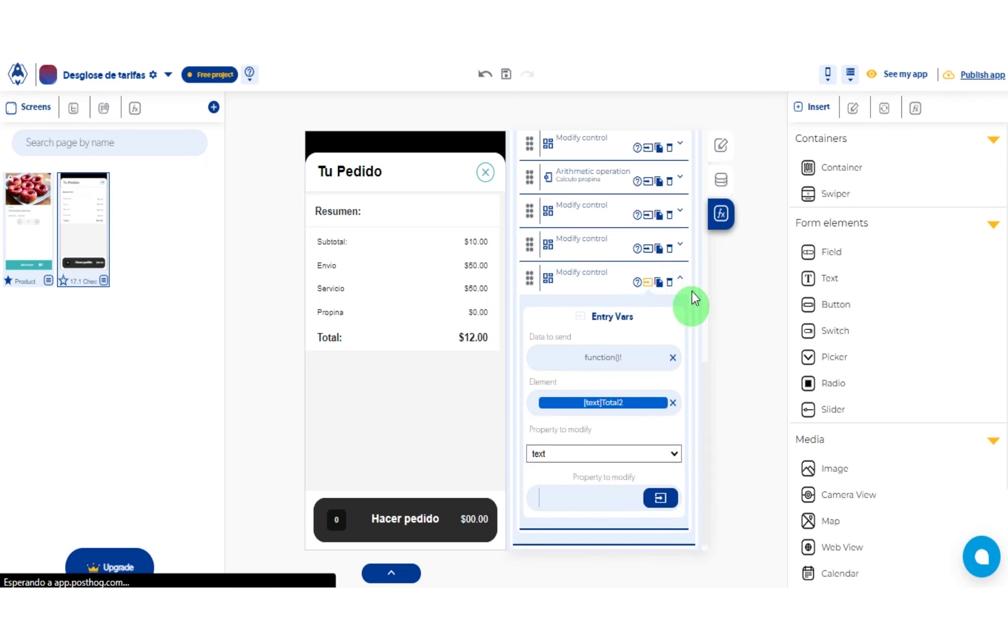
{"action": "left_click", "coordinate": [670, 284]}
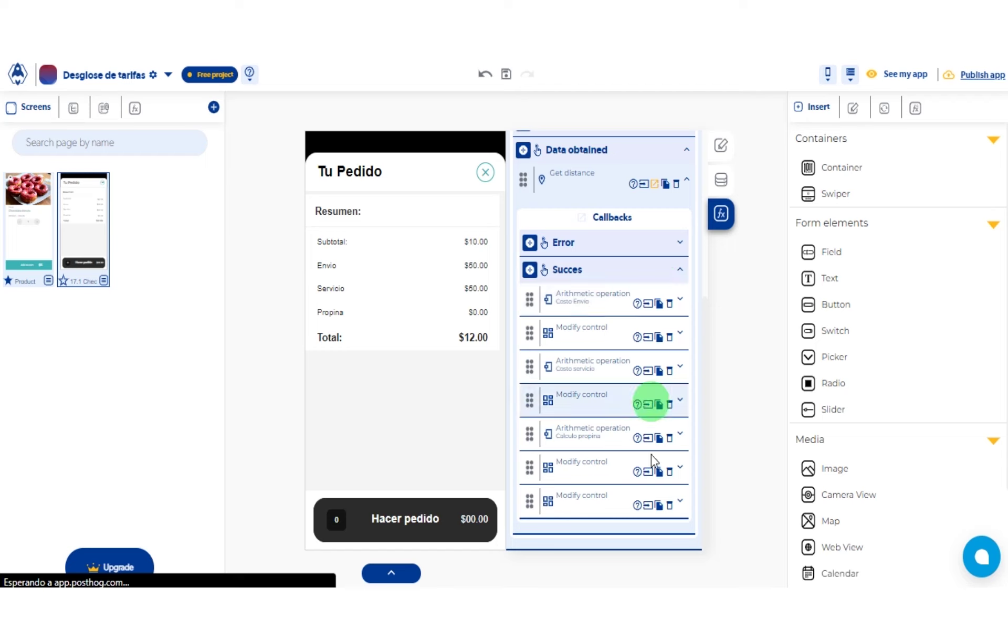
{"action": "left_click", "coordinate": [659, 505]}
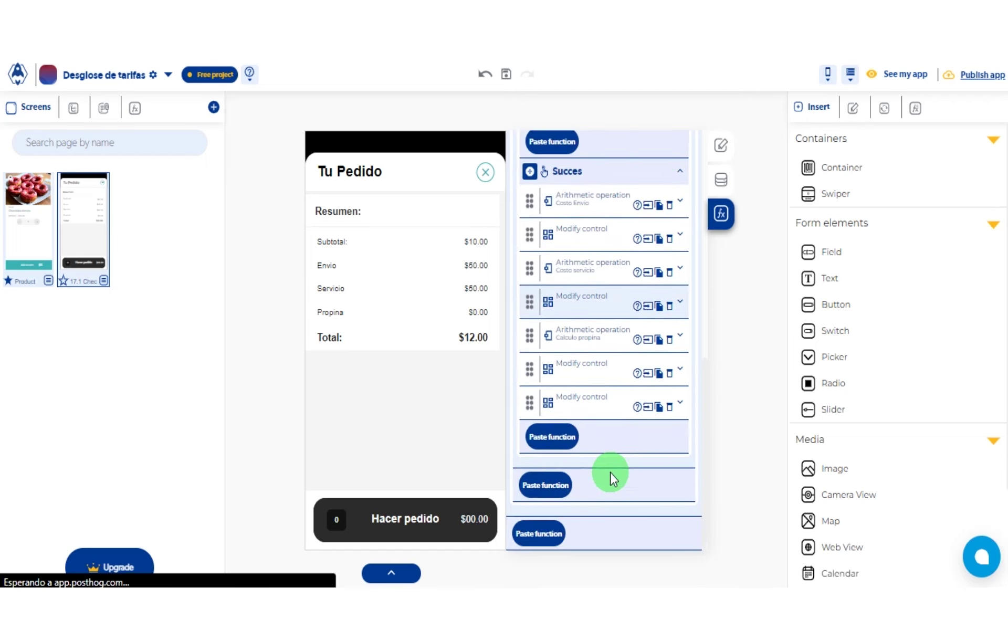
{"action": "left_click", "coordinate": [552, 437]}
Step: Change the pasted Modify control's element to Total2 and its property to modify to text
{"action": "left_click", "coordinate": [628, 405]}
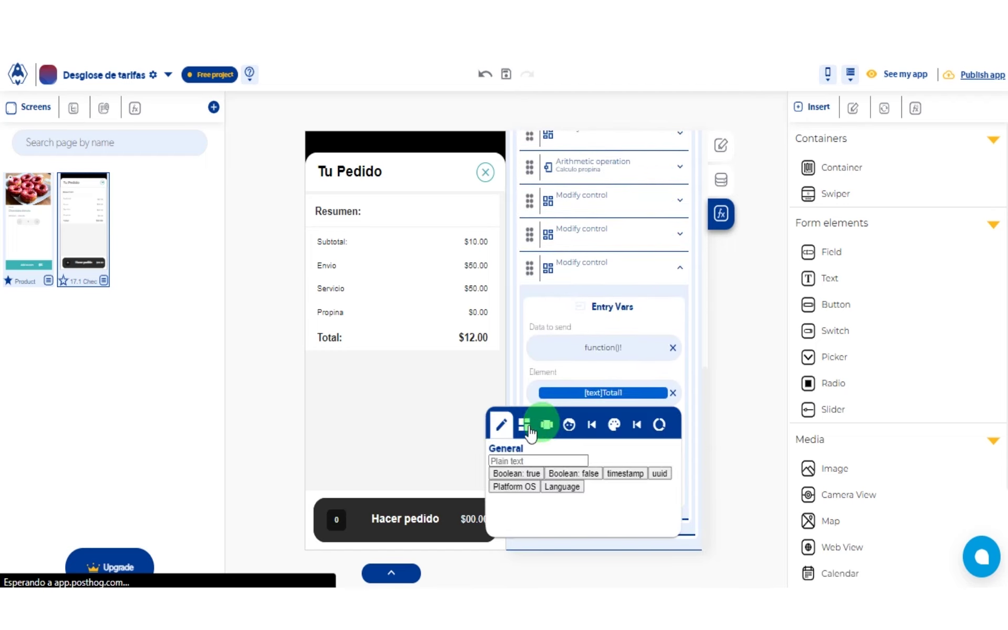
{"action": "left_click", "coordinate": [533, 424]}
{"action": "left_click", "coordinate": [563, 468]}
{"action": "type", "text": "Total"}
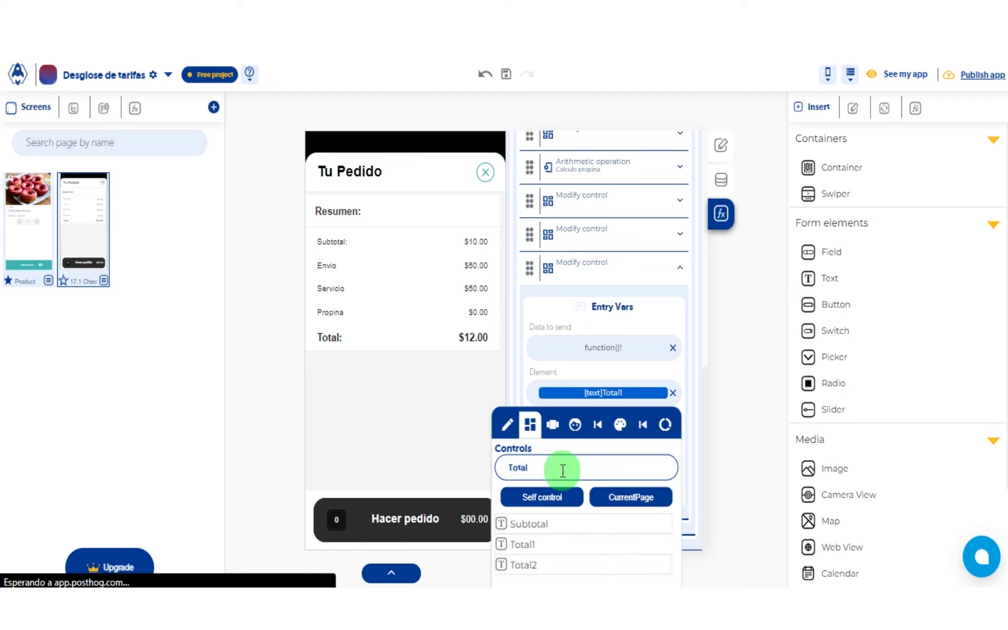
{"action": "left_click", "coordinate": [569, 562]}
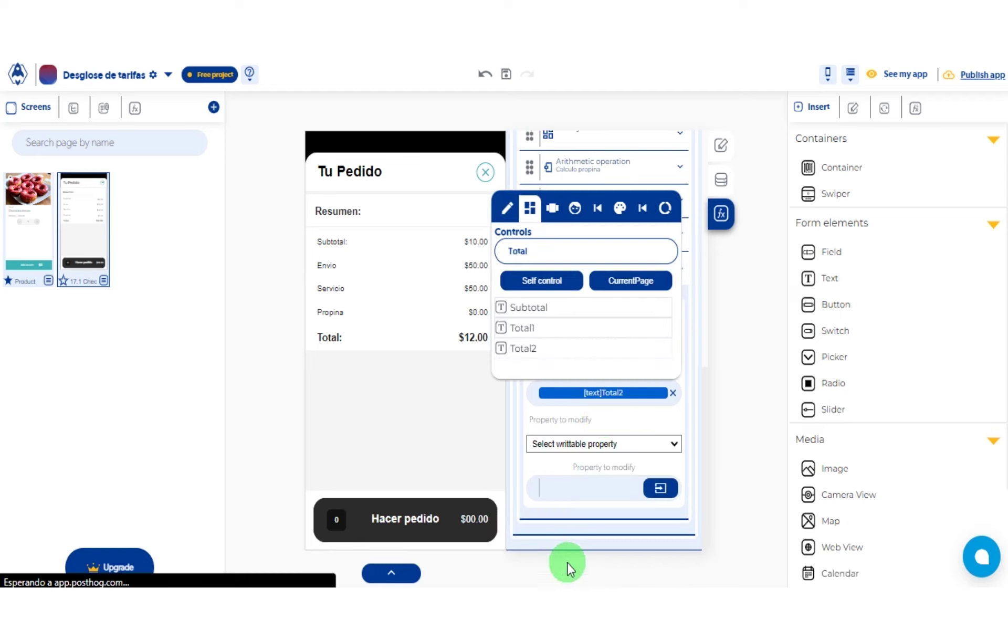
{"action": "left_click", "coordinate": [615, 443]}
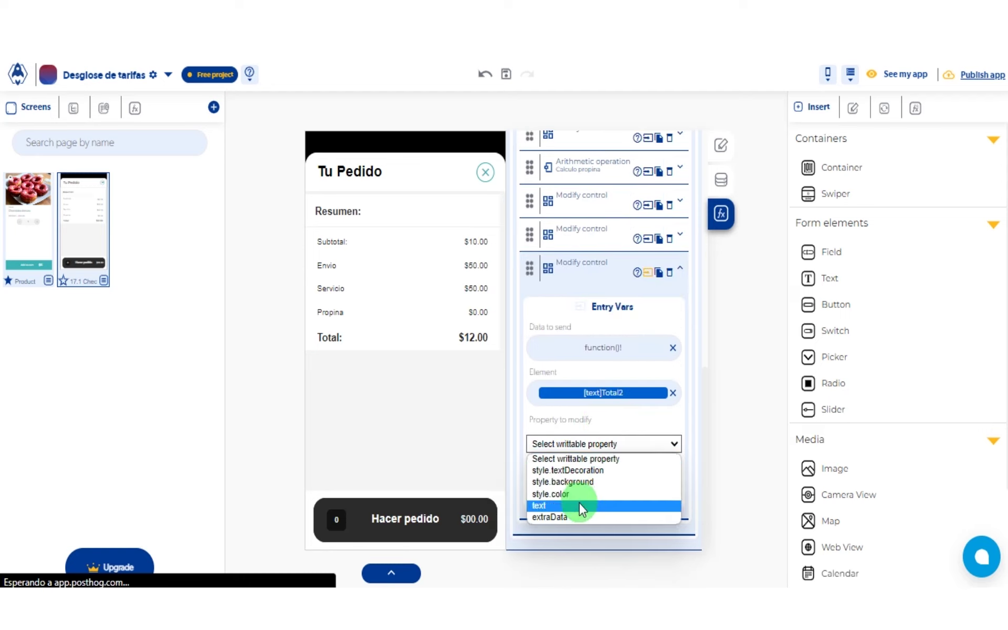
{"action": "left_click", "coordinate": [579, 503]}
{"action": "double_click", "coordinate": [660, 313]}
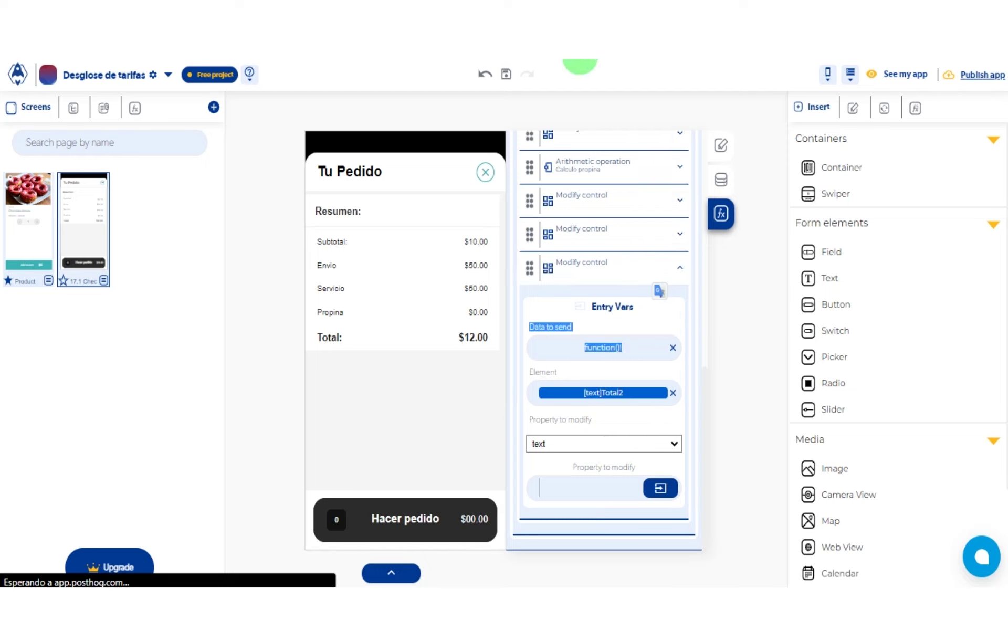
Step: Switch to the app preview, add the Chocolate donuts to the cart, and examine the formatted order summary amounts
{"action": "left_click", "coordinate": [546, 31]}
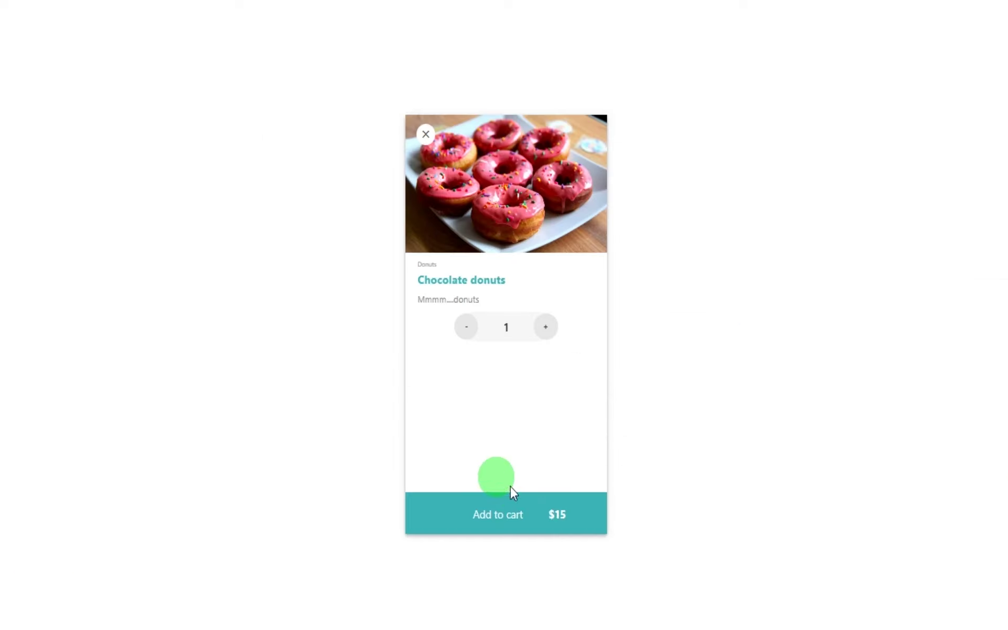
{"action": "left_click", "coordinate": [527, 514]}
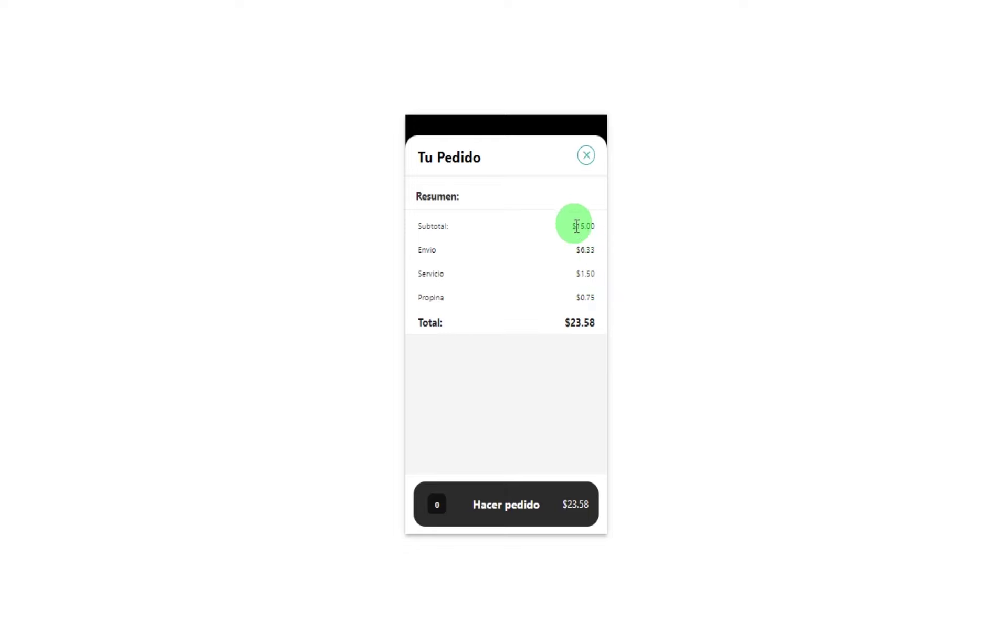
{"action": "left_click_drag", "start_coordinate": [574, 227], "coordinate": [595, 226]}
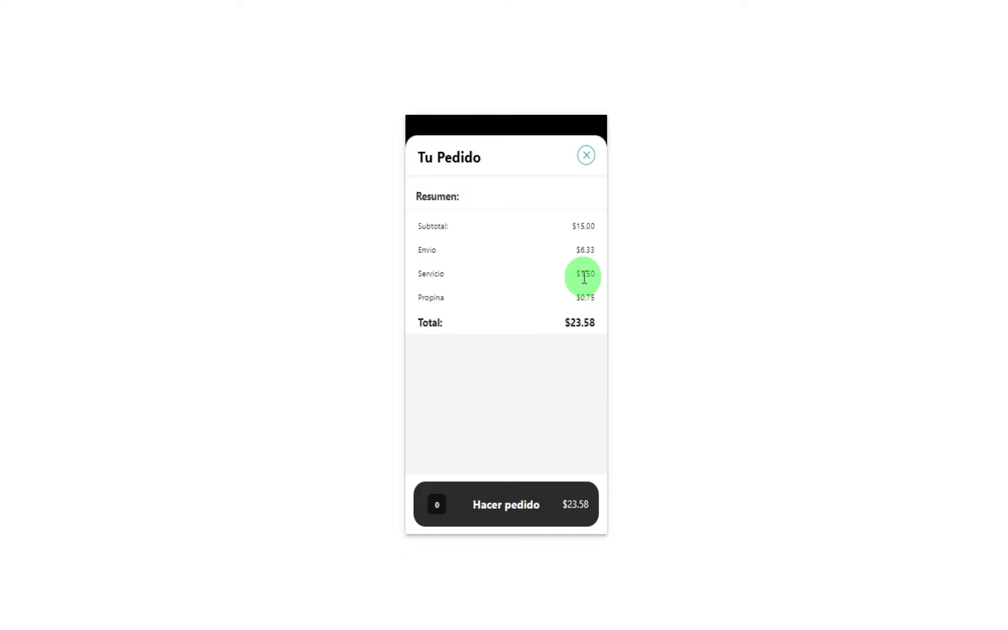
{"action": "left_click_drag", "start_coordinate": [572, 225], "coordinate": [591, 226]}
{"action": "left_click", "coordinate": [576, 330]}
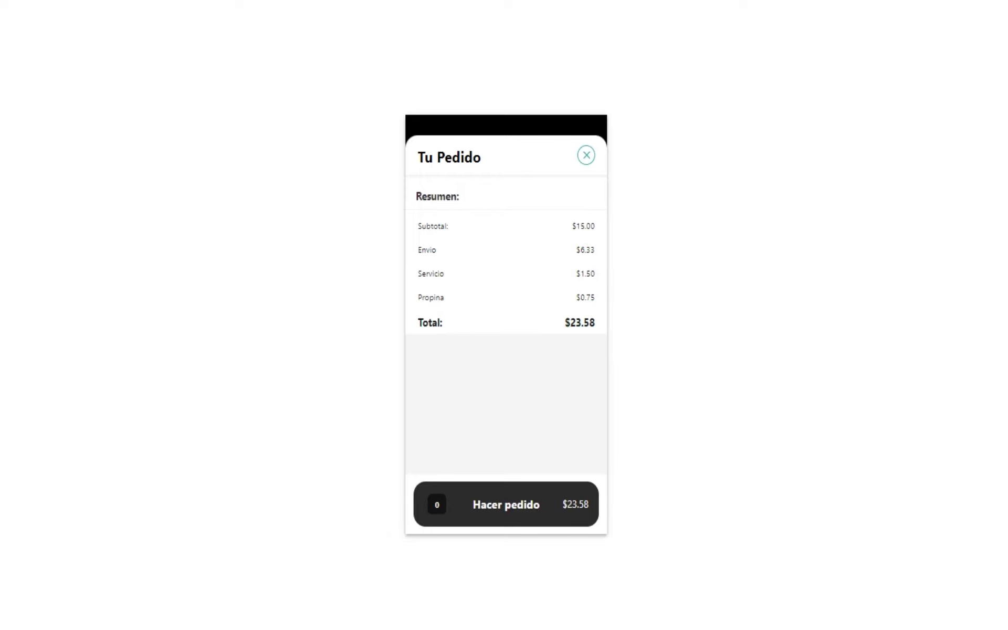
Step: Open the Windows Calculator, narrow its window and move it beside the order summary so the amounts can be read
{"action": "key", "text": "super"}
{"action": "type", "text": "cal"}
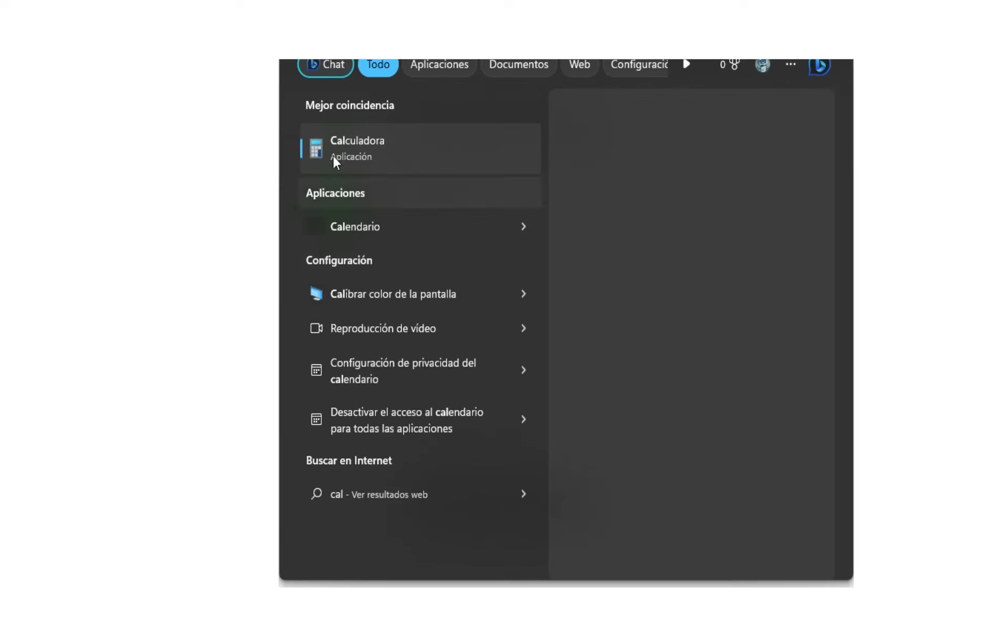
{"action": "left_click", "coordinate": [347, 156]}
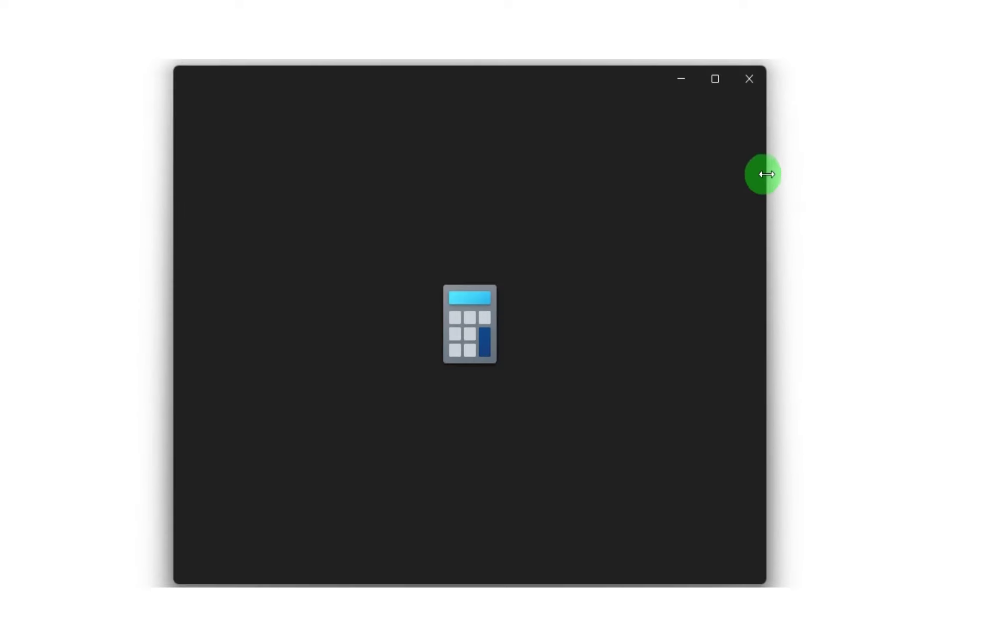
{"action": "left_click_drag", "start_coordinate": [768, 174], "coordinate": [617, 178]}
{"action": "left_click_drag", "start_coordinate": [429, 79], "coordinate": [269, 76]}
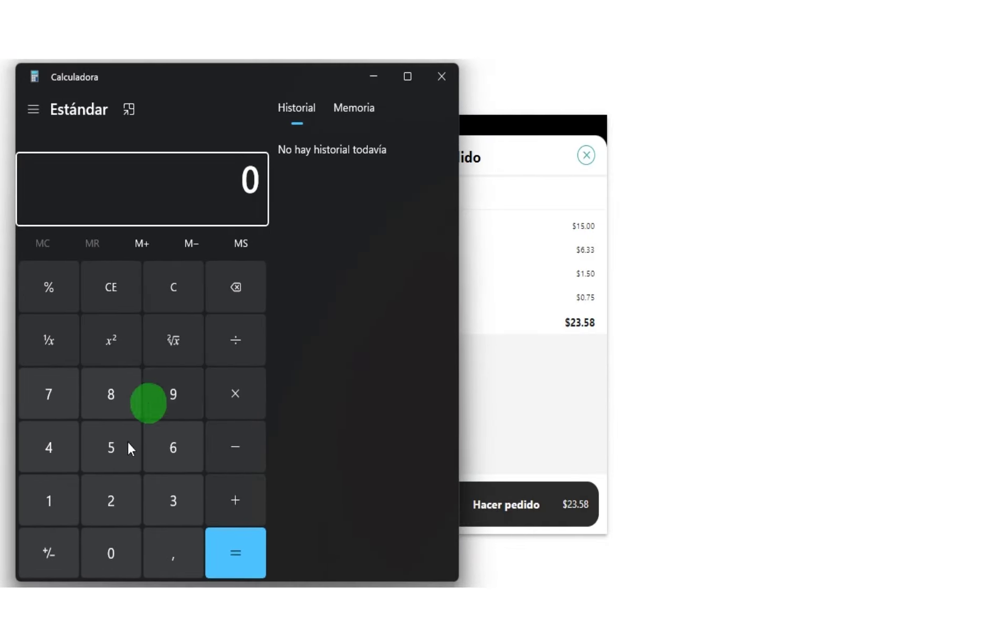
Step: Add 15, 6,33, 1,50 and 0,75 in the calculator and compare the sum with the order summary's total
{"action": "type", "text": "15"}
{"action": "type", "text": "+6,33"}
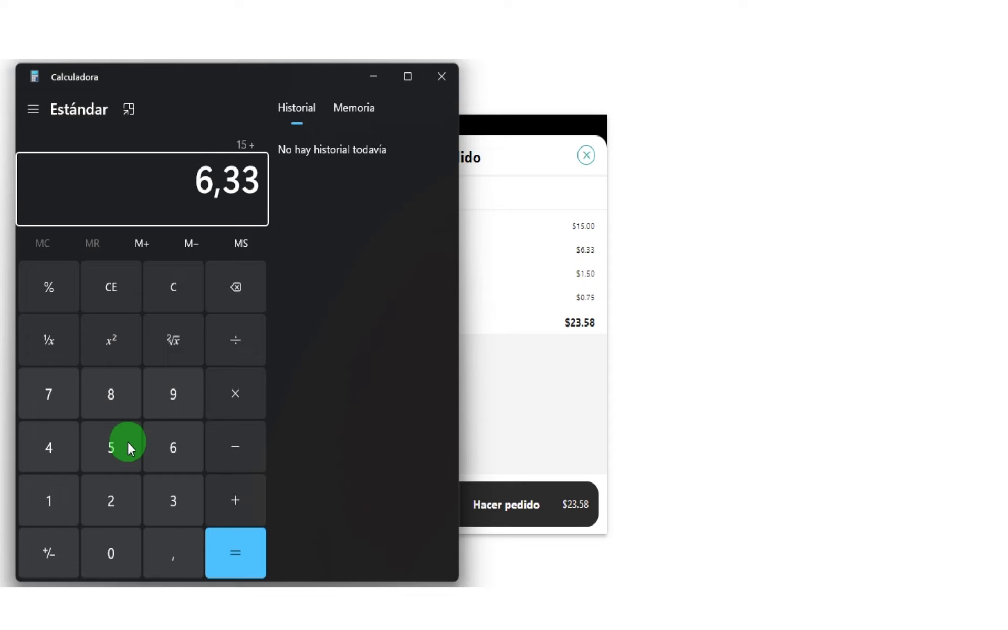
{"action": "type", "text": "+1,50"}
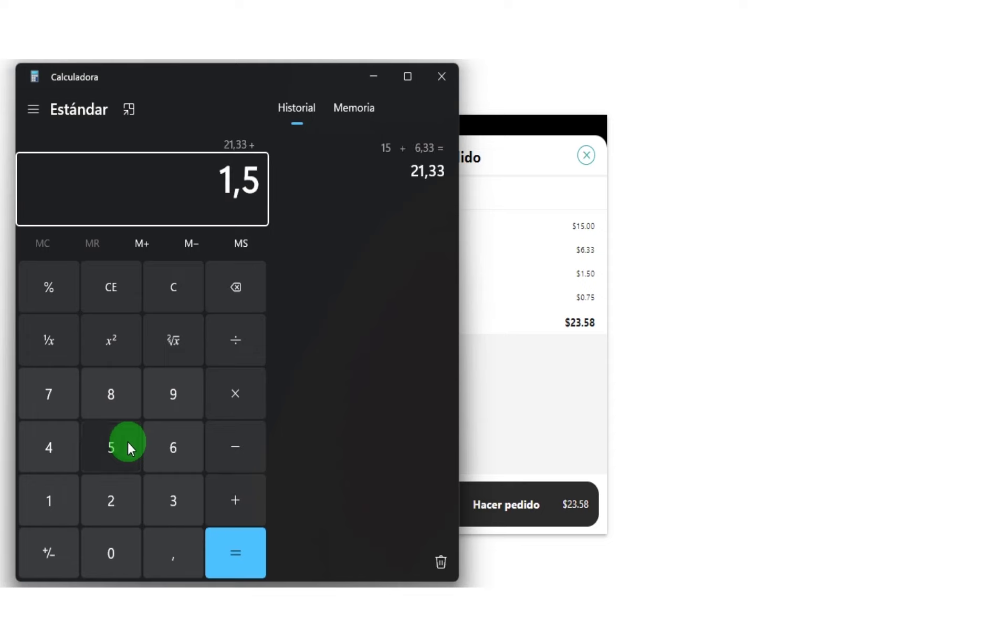
{"action": "type", "text": "+,75"}
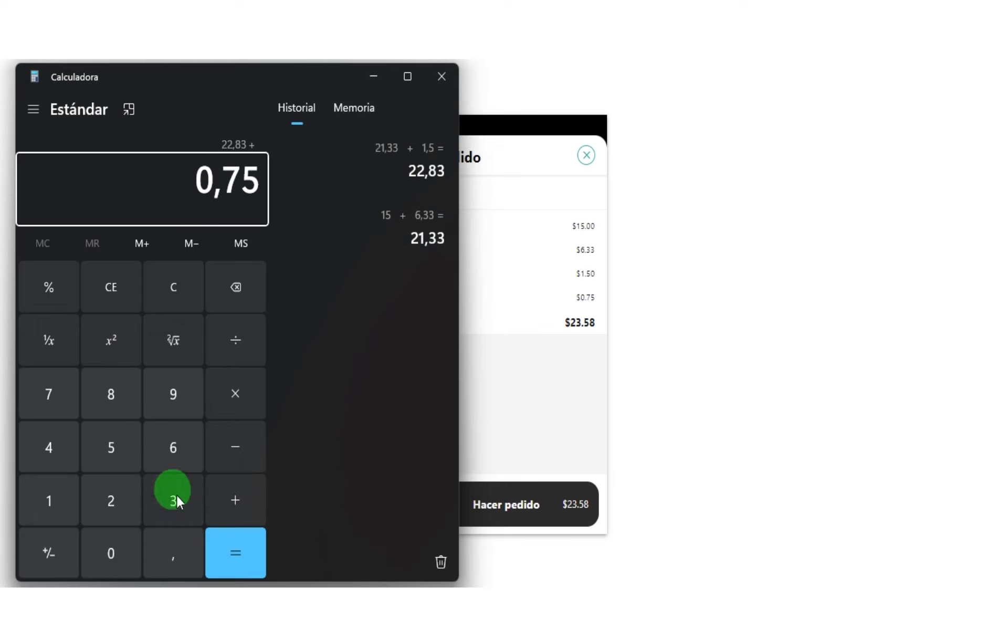
{"action": "left_click", "coordinate": [238, 543]}
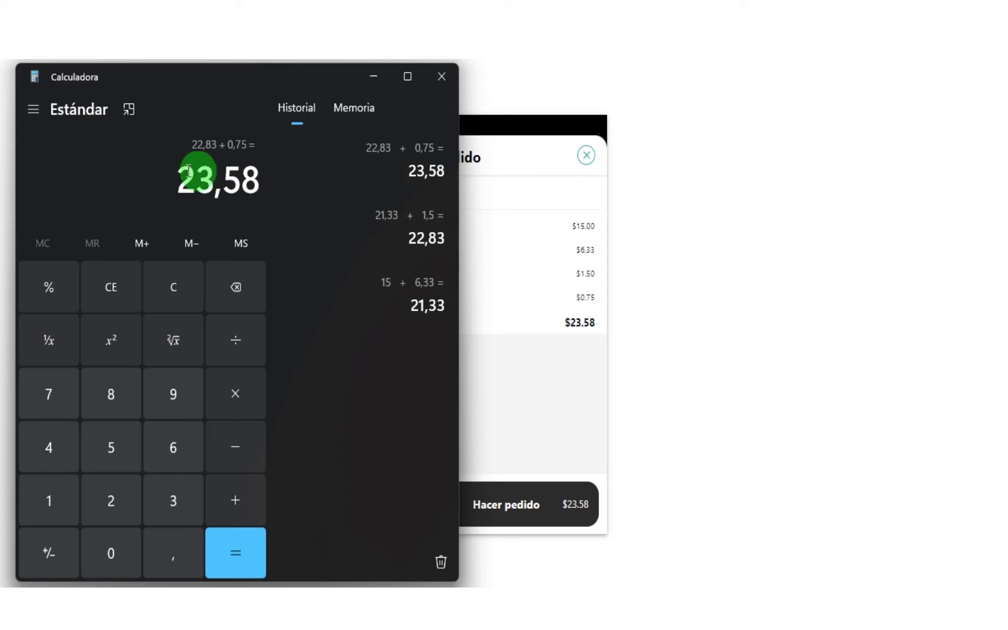
{"action": "left_click_drag", "start_coordinate": [175, 180], "coordinate": [256, 181]}
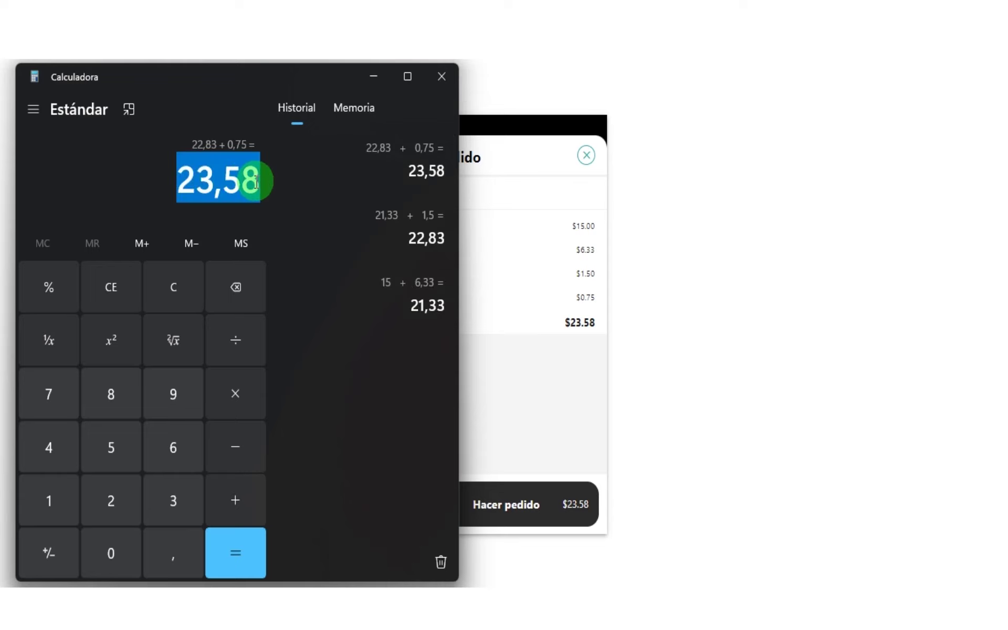
{"action": "left_click", "coordinate": [572, 356]}
{"action": "left_click_drag", "start_coordinate": [567, 321], "coordinate": [600, 325]}
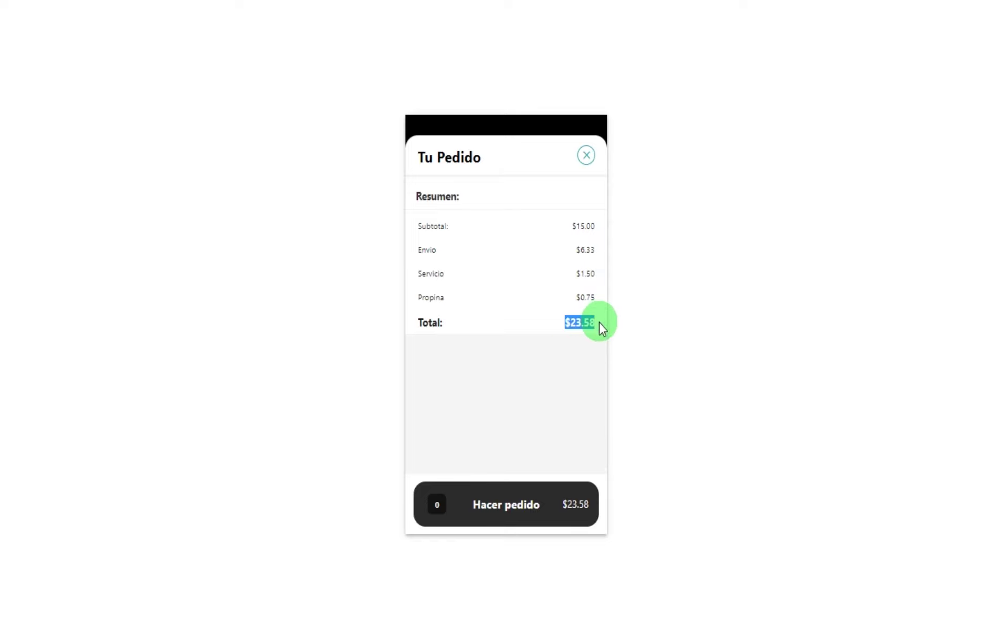